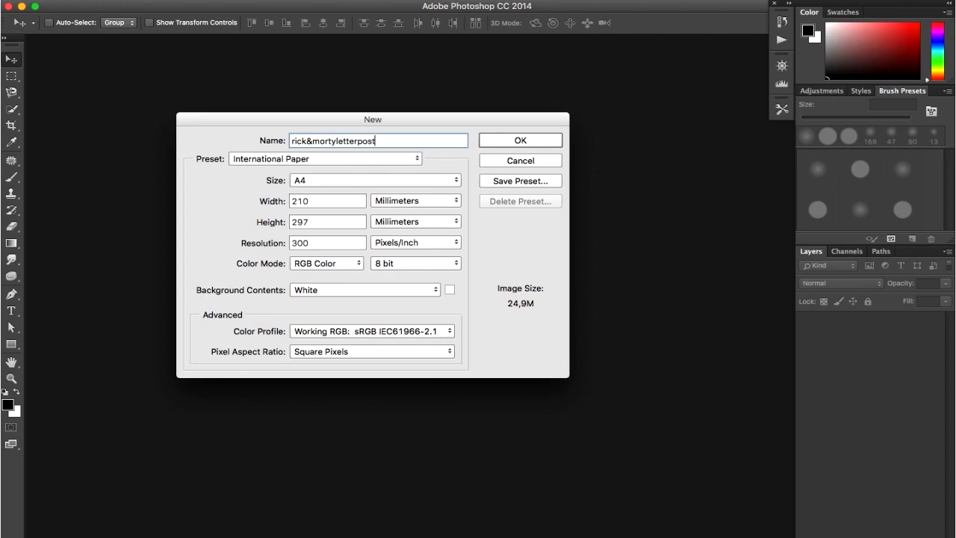
Create the A4, 300 pixels/inch document rick&mortyletterposter and hide the extras so the grid is off.
{"action": "key", "text": "Return"}
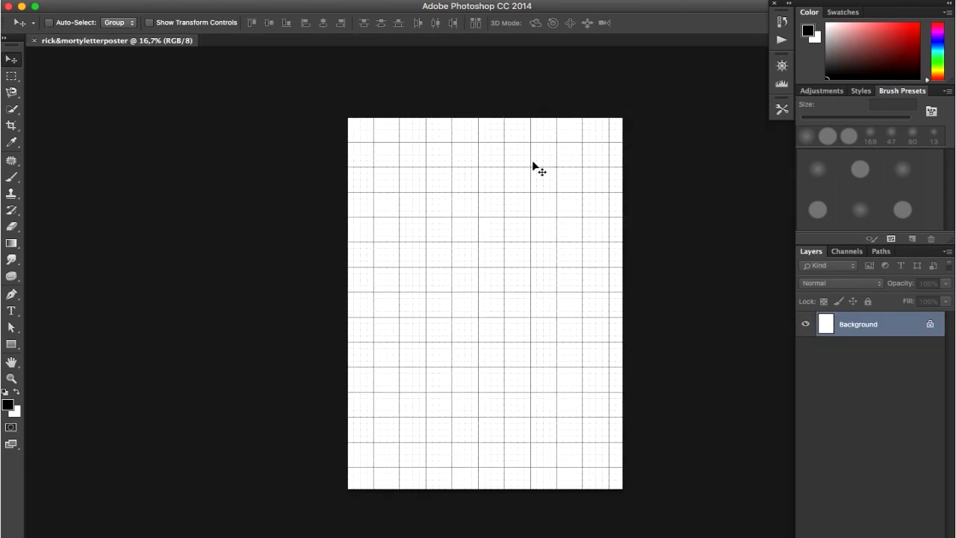
{"action": "left_click", "coordinate": [366, 0]}
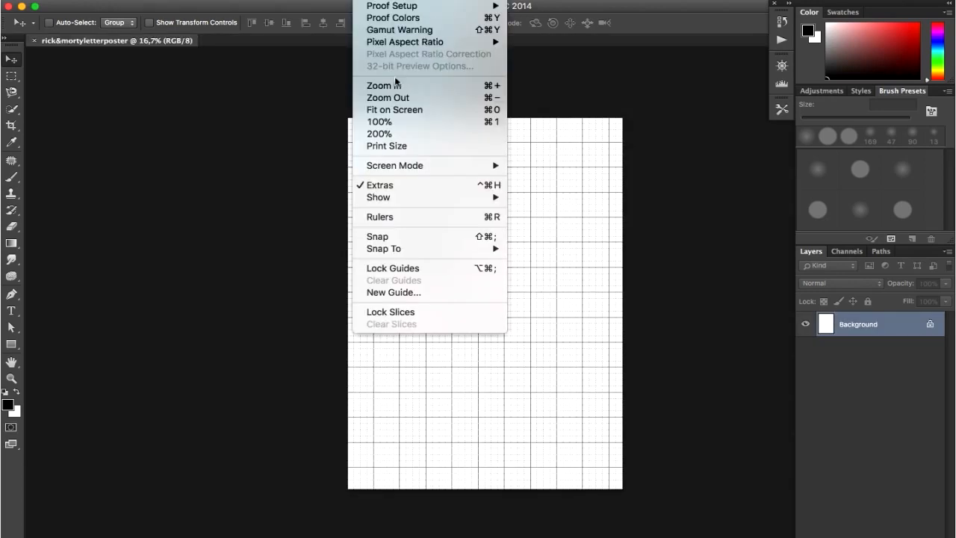
{"action": "left_click", "coordinate": [404, 186]}
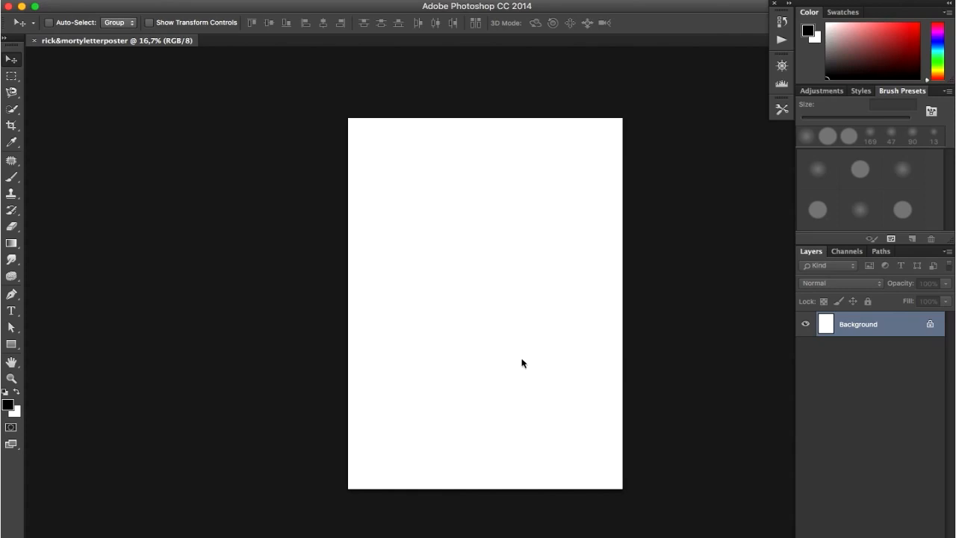
Open adultswim.jpg and r&mlogo together from the Bureau folder.
{"action": "key", "text": "super+o"}
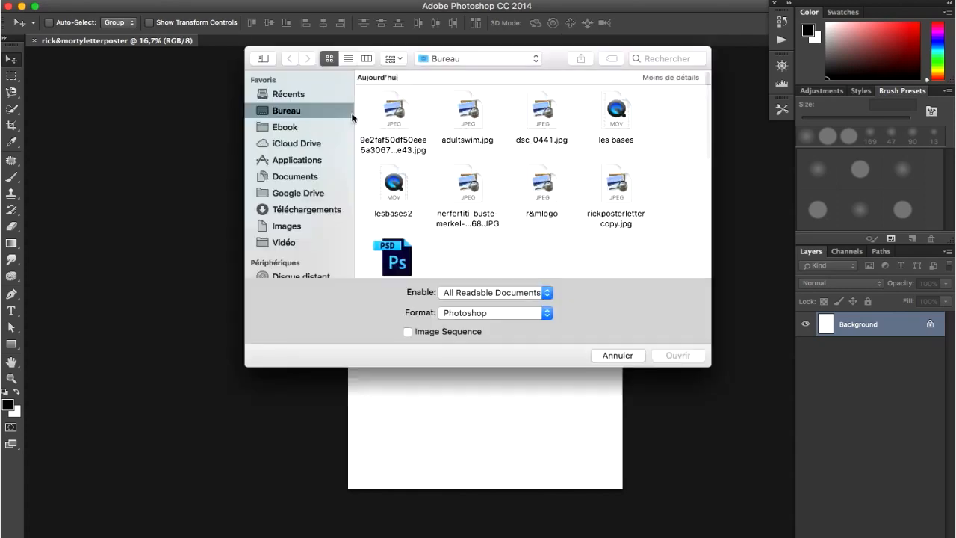
{"action": "left_click", "coordinate": [465, 112]}
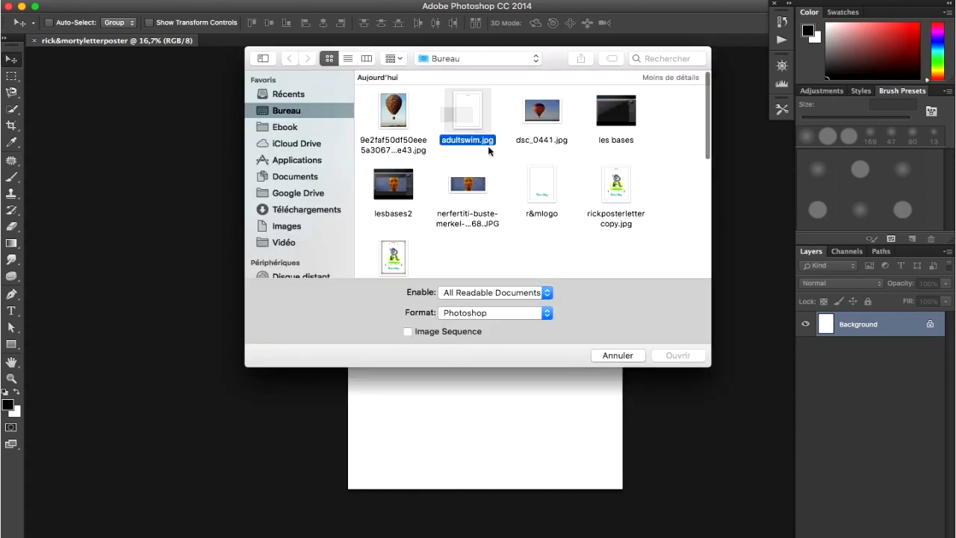
{"action": "left_click", "coordinate": [539, 187], "text": "super"}
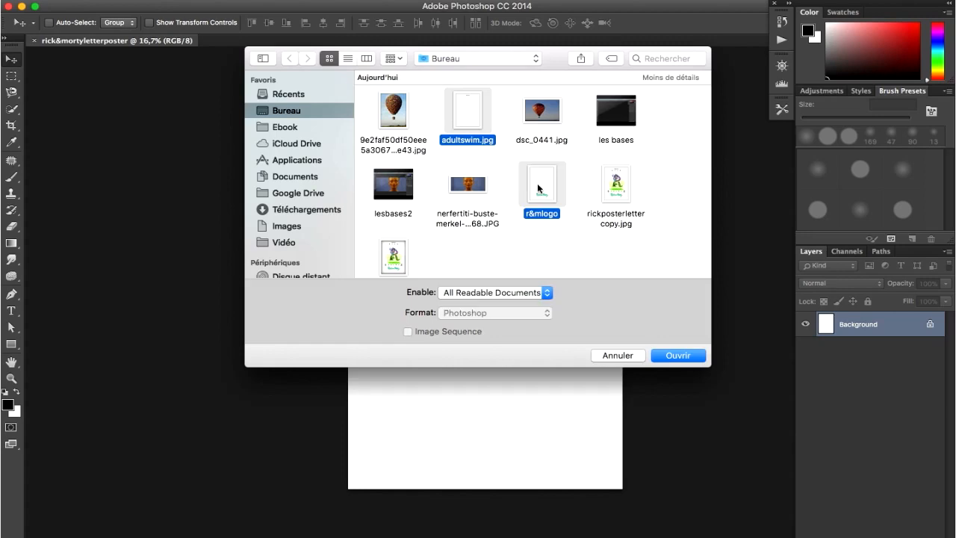
{"action": "scroll", "coordinate": [537, 183], "scroll_direction": "down", "scroll_amount": 4}
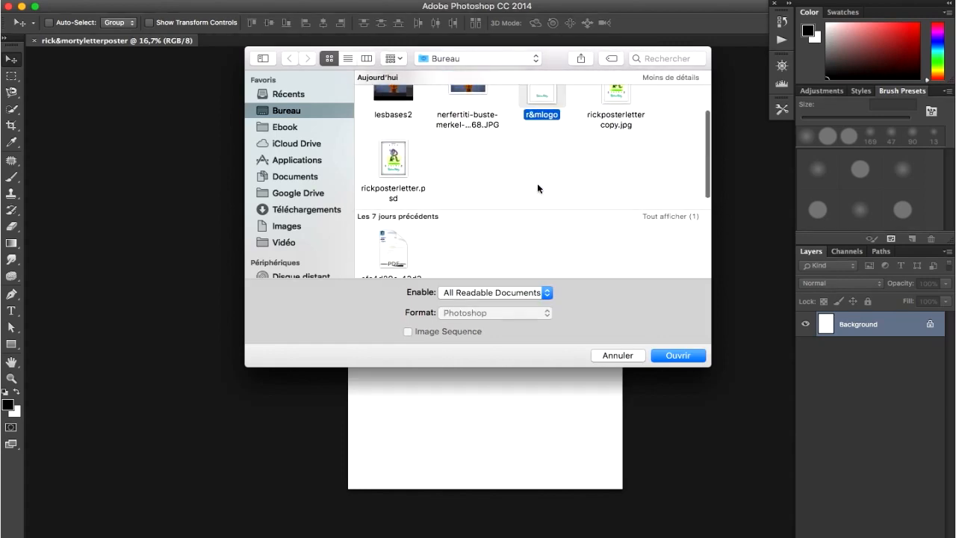
{"action": "scroll", "coordinate": [537, 189], "scroll_direction": "down", "scroll_amount": 2}
{"action": "scroll", "coordinate": [537, 188], "scroll_direction": "up", "scroll_amount": 6}
{"action": "left_click", "coordinate": [676, 355]}
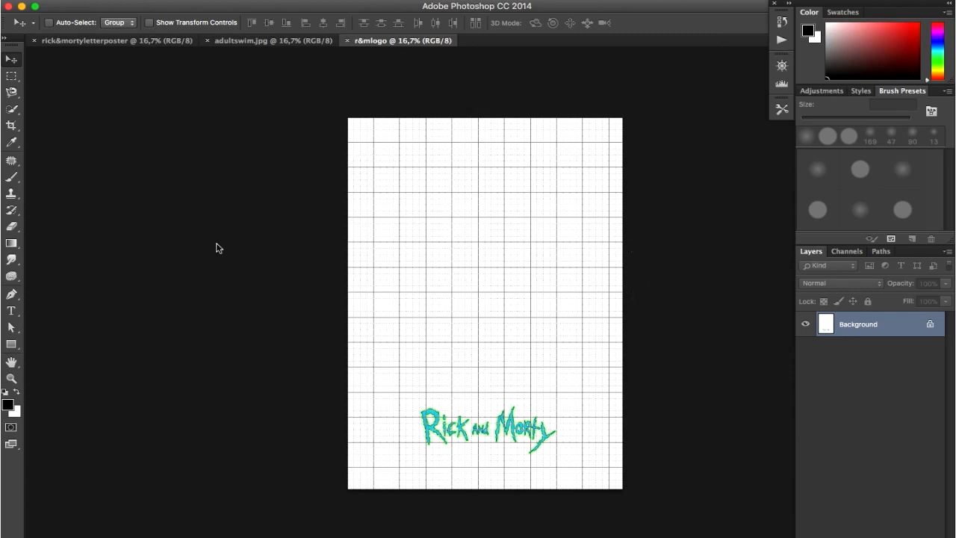
Preview and open the illustration 1_5Qz50Res4KxTsrCnvA0K1A.jpeg from the rick & morty folder in Bureau.
{"action": "key", "text": "super+o"}
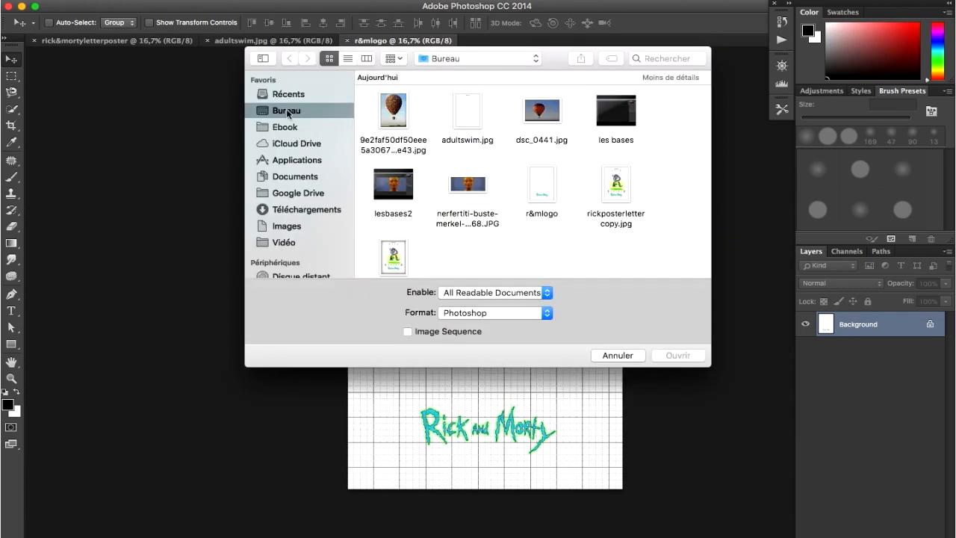
{"action": "scroll", "coordinate": [431, 147], "scroll_direction": "down", "scroll_amount": 10}
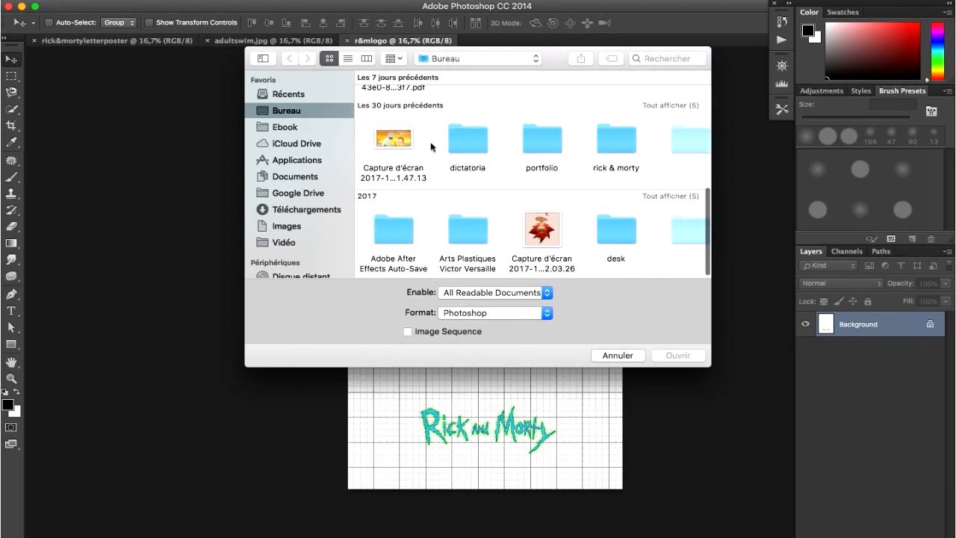
{"action": "double_click", "coordinate": [609, 138]}
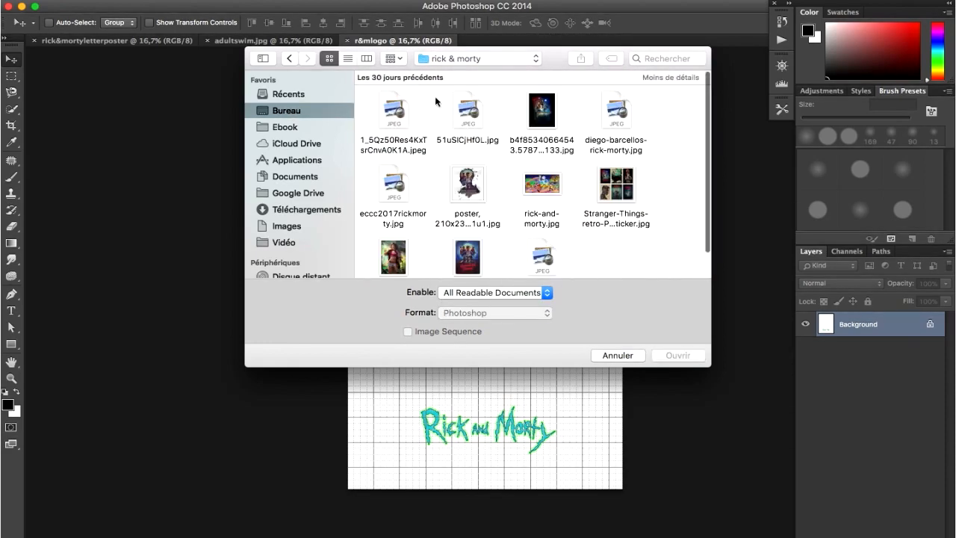
{"action": "scroll", "coordinate": [440, 144], "scroll_direction": "down", "scroll_amount": 3}
{"action": "scroll", "coordinate": [440, 144], "scroll_direction": "up", "scroll_amount": 4}
{"action": "left_click", "coordinate": [385, 128]}
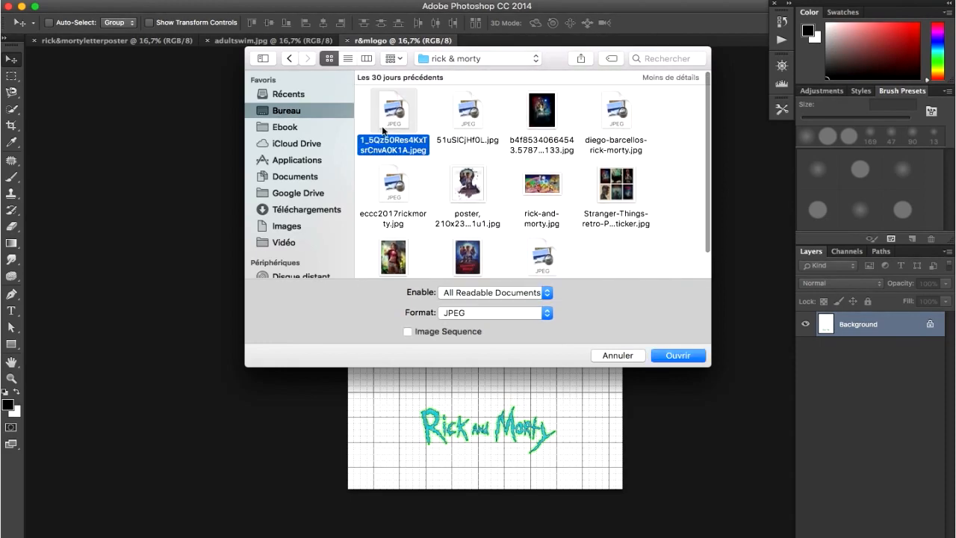
{"action": "key", "text": "space"}
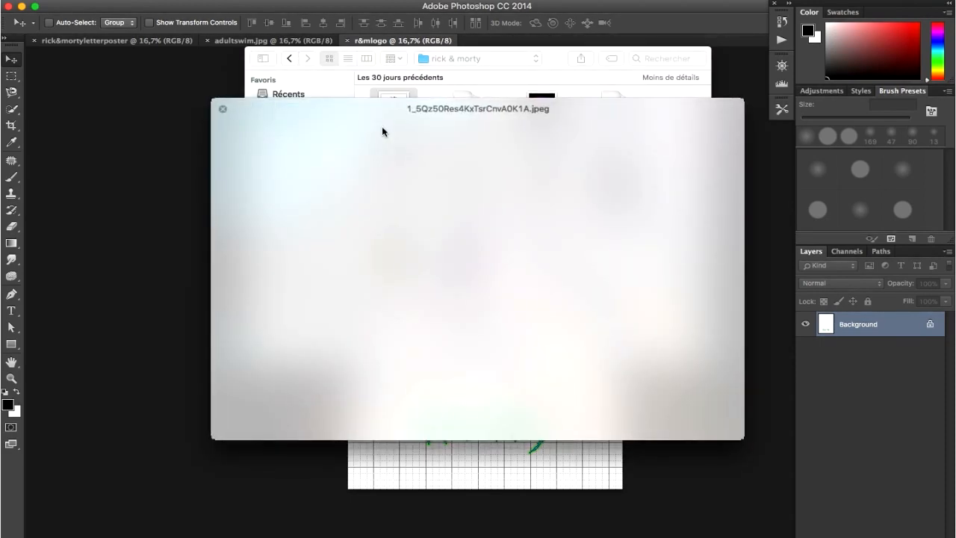
{"action": "key", "text": "space"}
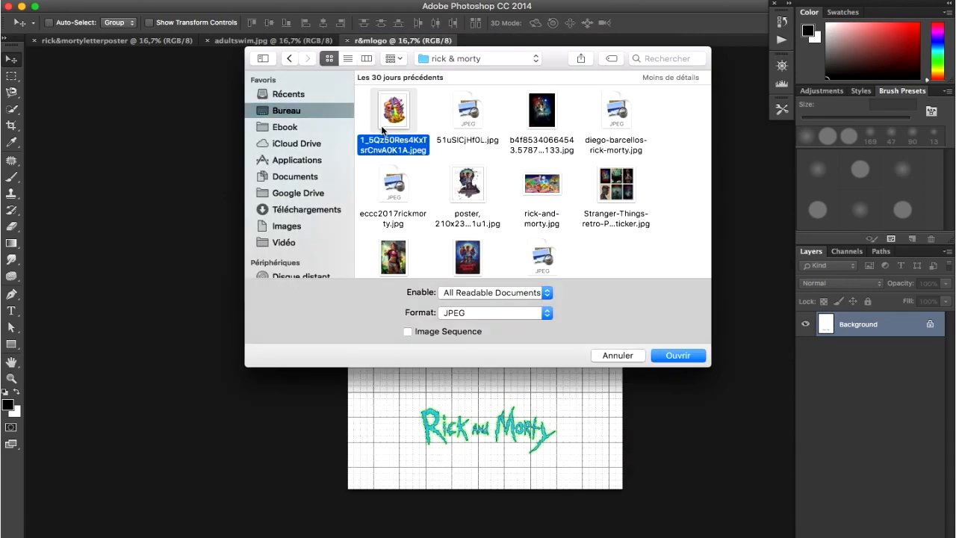
{"action": "double_click", "coordinate": [385, 130]}
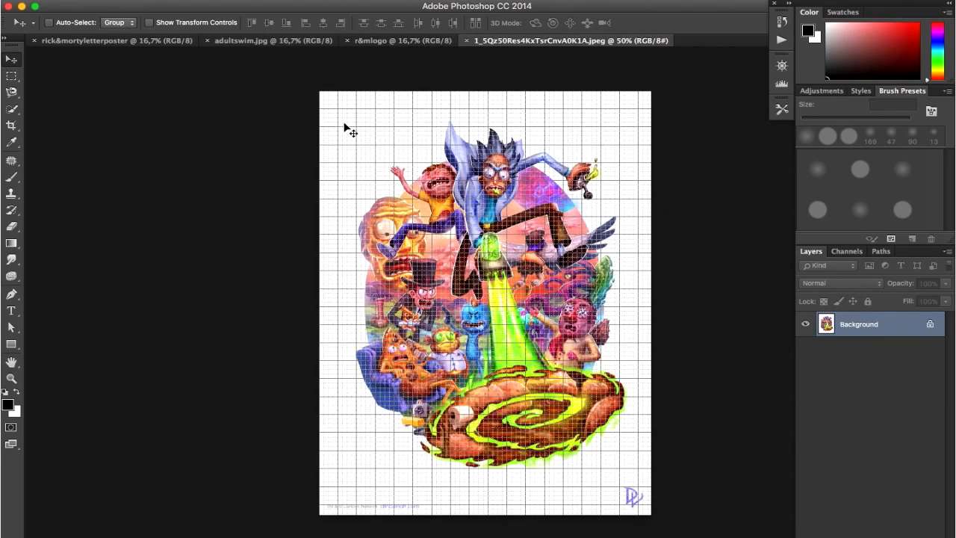
Duplicate the illustration's Background layer into the rickmortyletterposter document, then close the illustration file.
{"action": "right_click", "coordinate": [852, 332]}
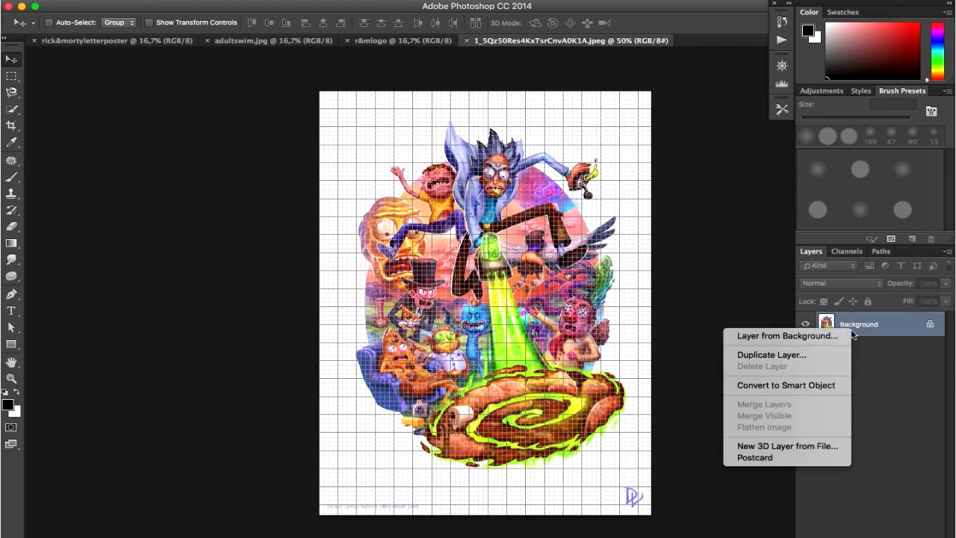
{"action": "left_click", "coordinate": [770, 355]}
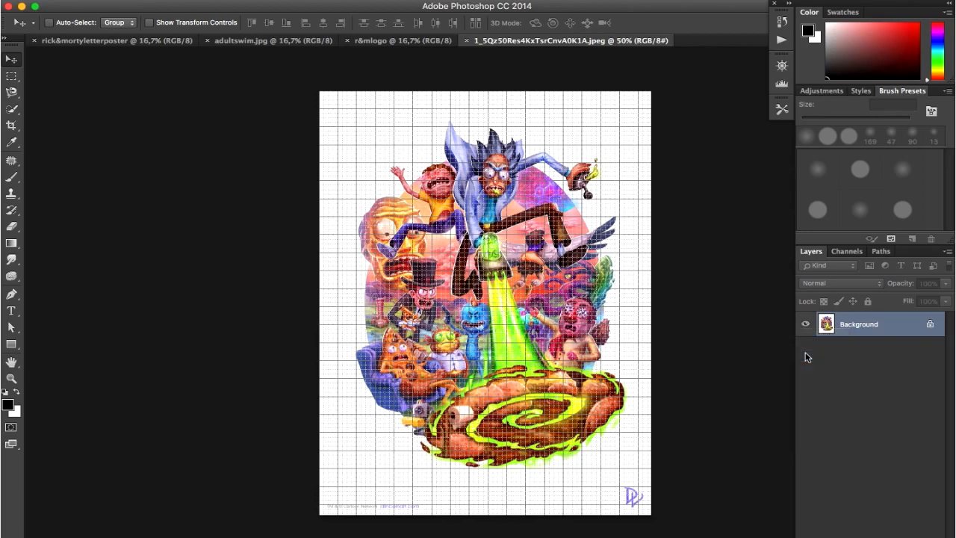
{"action": "left_click", "coordinate": [505, 281]}
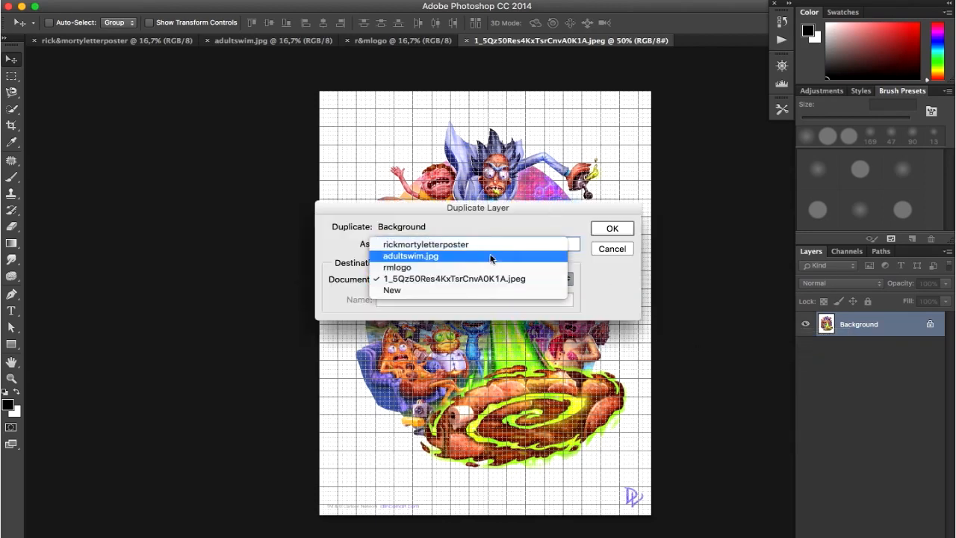
{"action": "left_click", "coordinate": [490, 253]}
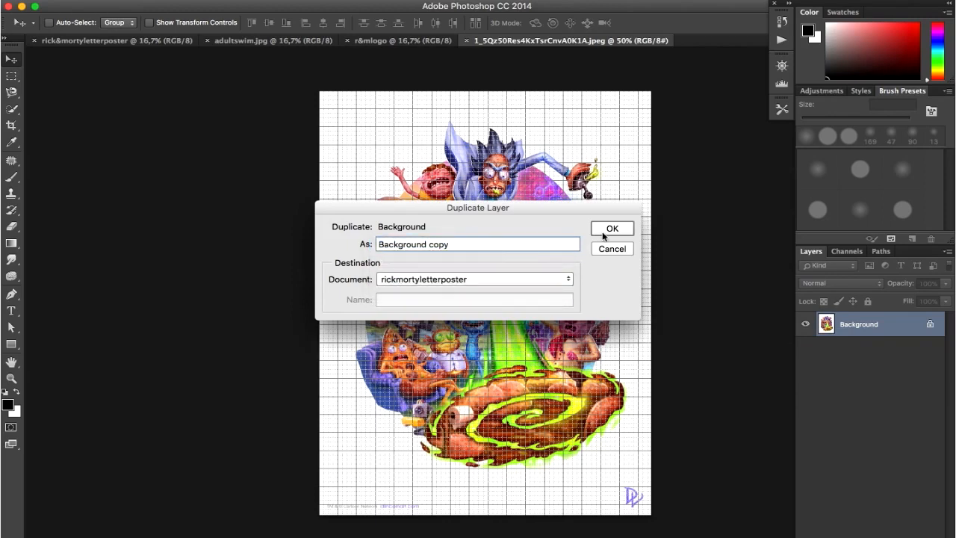
{"action": "left_click", "coordinate": [608, 229]}
{"action": "key", "text": "super+w"}
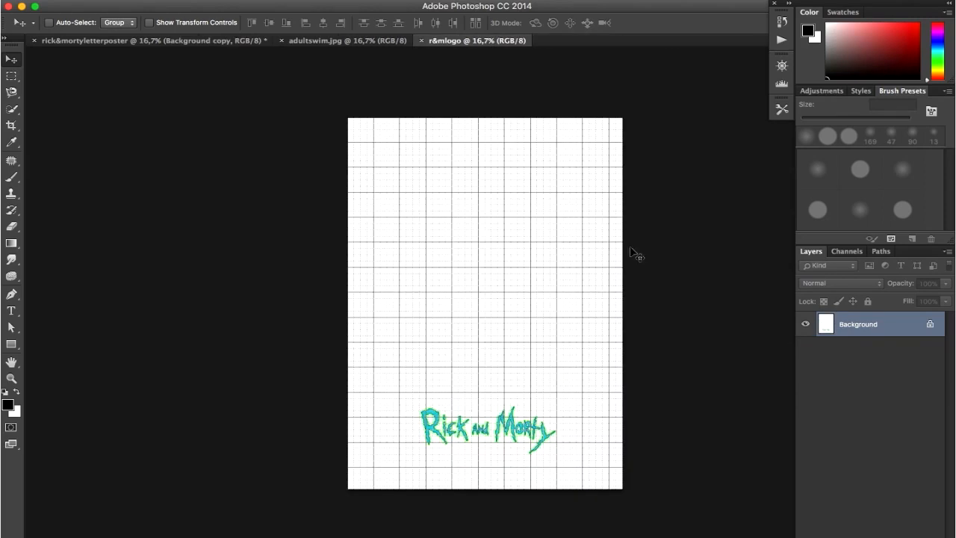
Duplicate the Rick and Morty logo's Background layer into the poster document and close the r&mlogo file.
{"action": "right_click", "coordinate": [868, 325]}
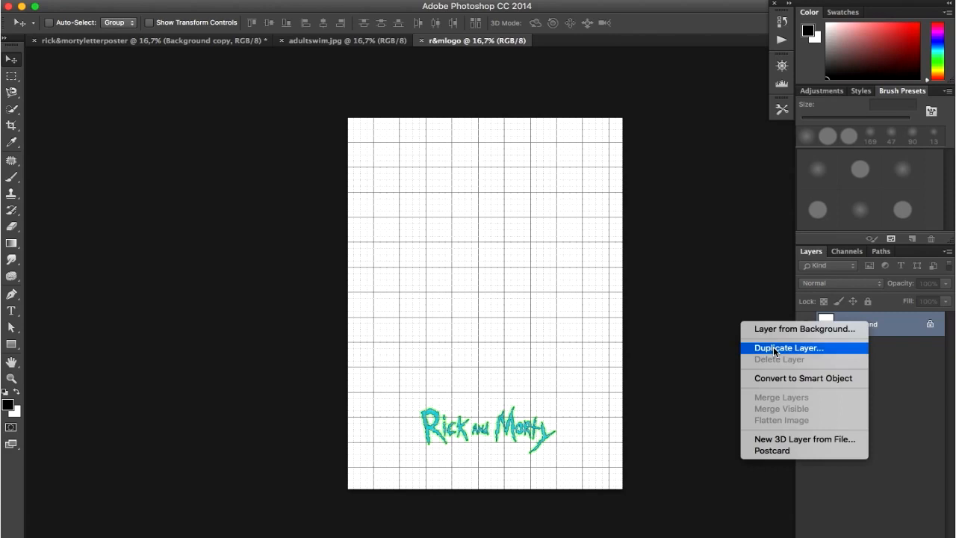
{"action": "left_click", "coordinate": [859, 345]}
{"action": "left_click", "coordinate": [528, 280]}
{"action": "left_click", "coordinate": [516, 261]}
{"action": "key", "text": "Return"}
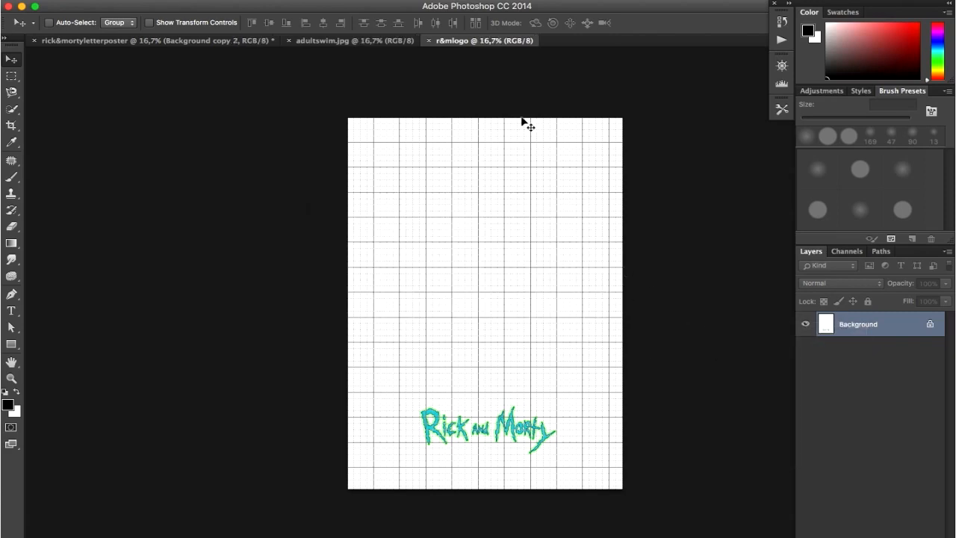
{"action": "key", "text": "super+w"}
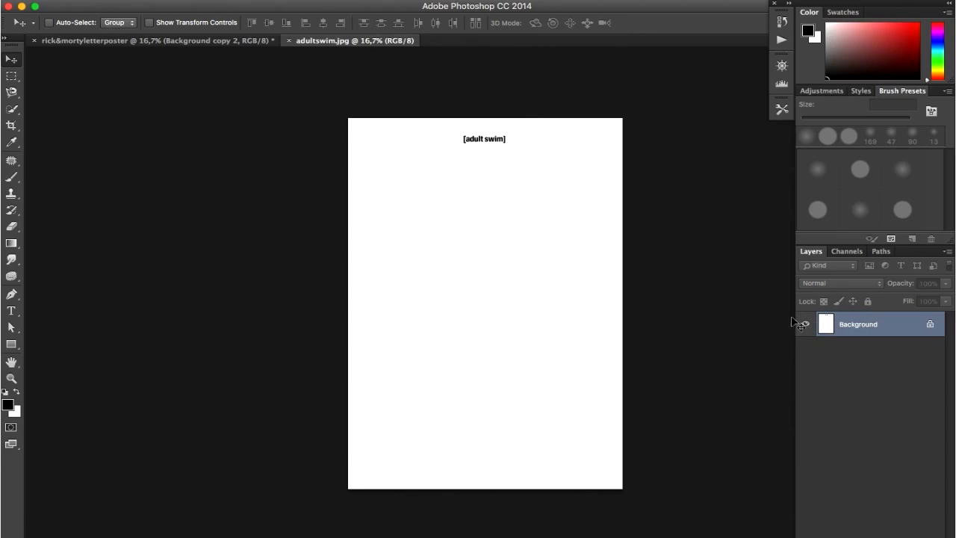
Duplicate the adult swim Background layer into the poster document and close adultswim.jpg.
{"action": "right_click", "coordinate": [854, 325]}
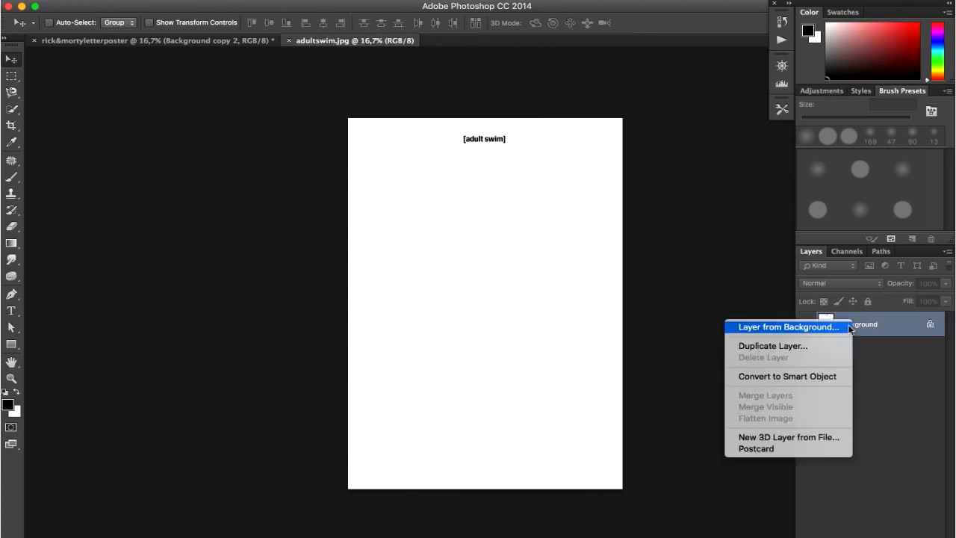
{"action": "left_click", "coordinate": [803, 348]}
{"action": "left_click", "coordinate": [521, 279]}
{"action": "left_click", "coordinate": [519, 267]}
{"action": "key", "text": "Return"}
{"action": "key", "text": "super+w"}
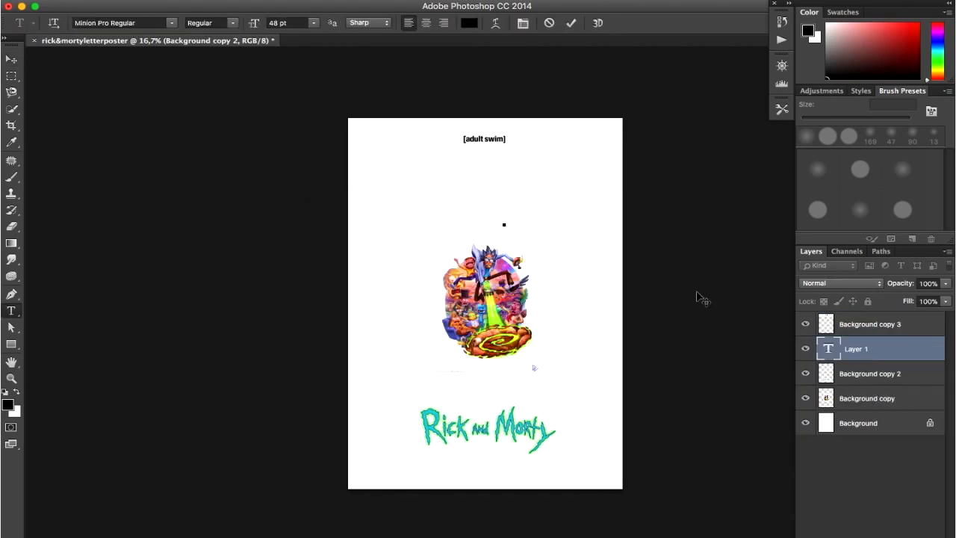
Add the letter R as text on the poster and set its font to Playfair Display Regular.
{"action": "type", "text": "R"}
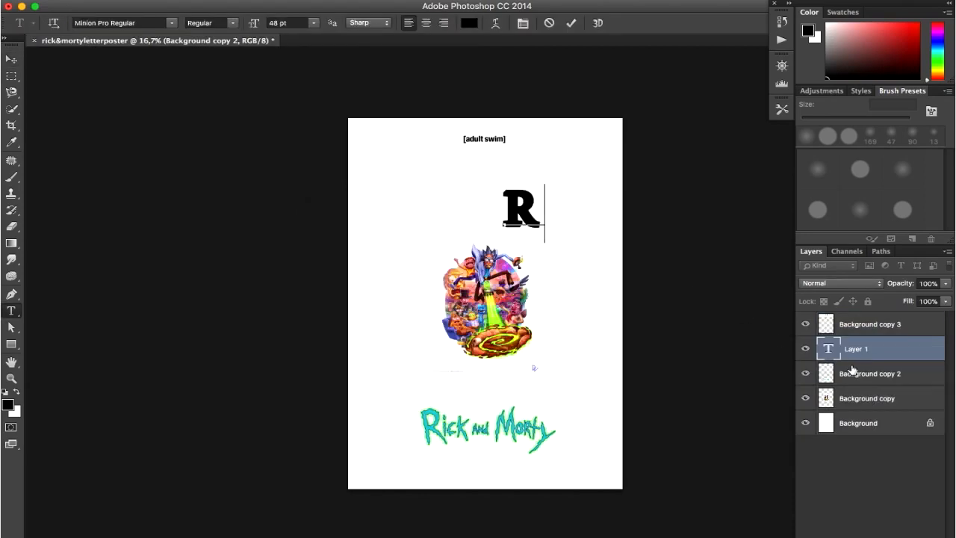
{"action": "key", "text": "super+a"}
{"action": "key", "text": "super+t"}
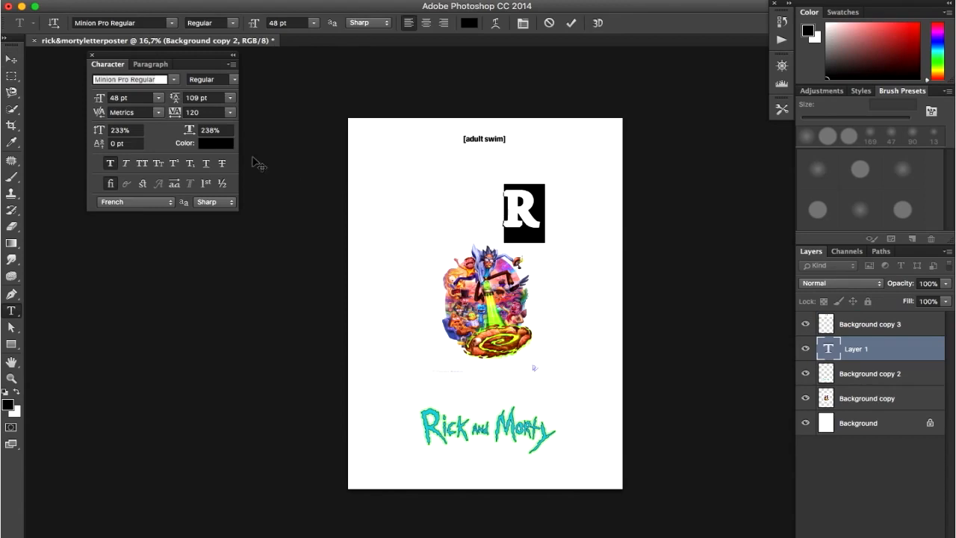
{"action": "left_click", "coordinate": [146, 79]}
{"action": "type", "text": "play"}
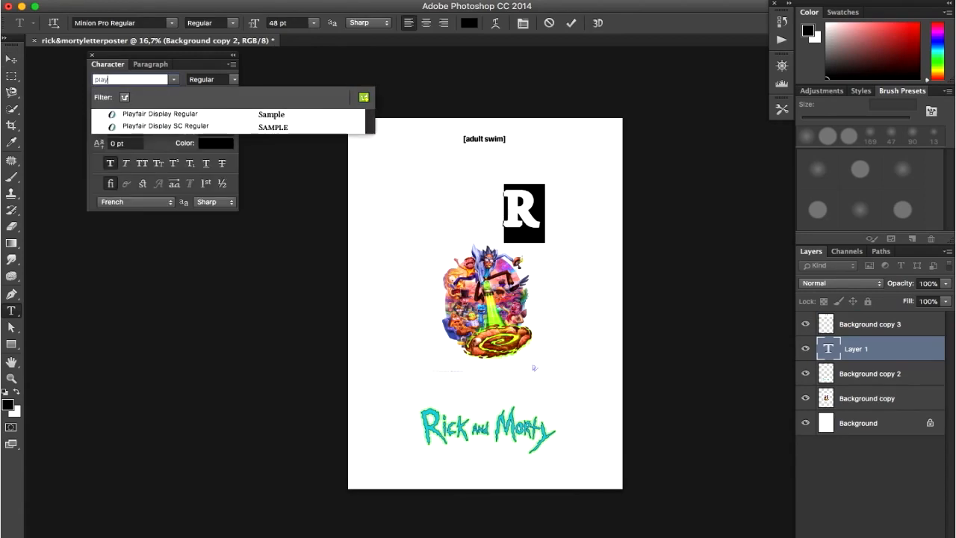
{"action": "key", "text": "Down"}
{"action": "key", "text": "Return"}
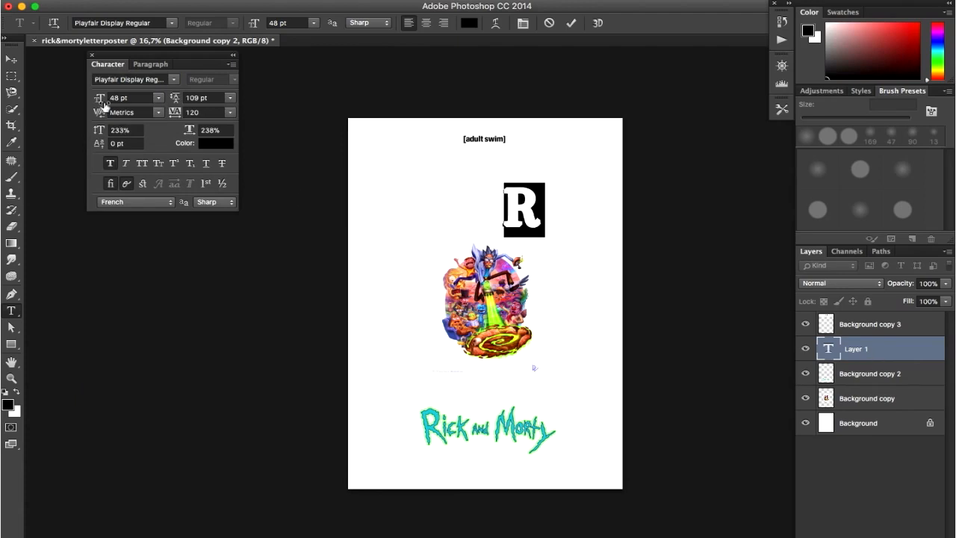
Enlarge the letter R to 99 pt, place it over the illustration and commit the text.
{"action": "left_click_drag", "start_coordinate": [99, 101], "coordinate": [553, 420]}
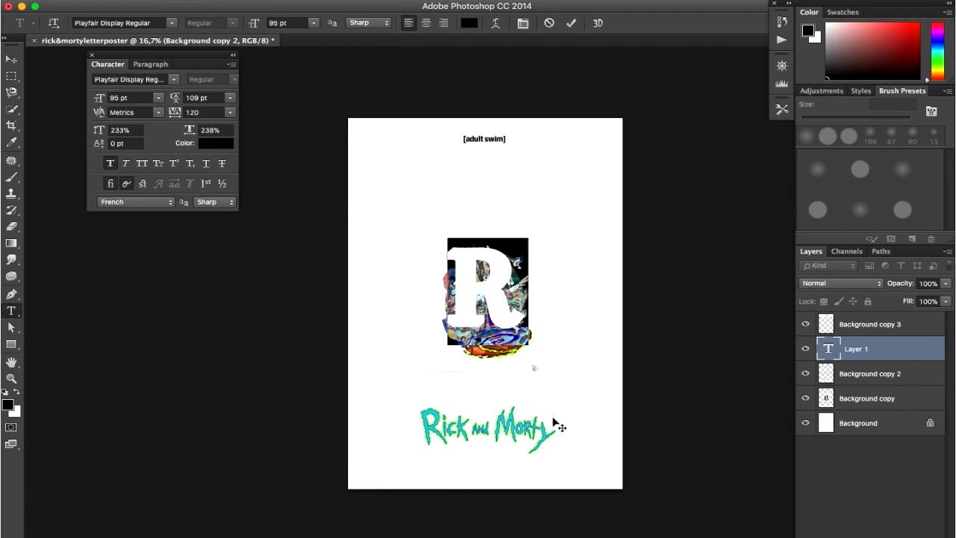
{"action": "left_click_drag", "start_coordinate": [100, 102], "coordinate": [239, 155]}
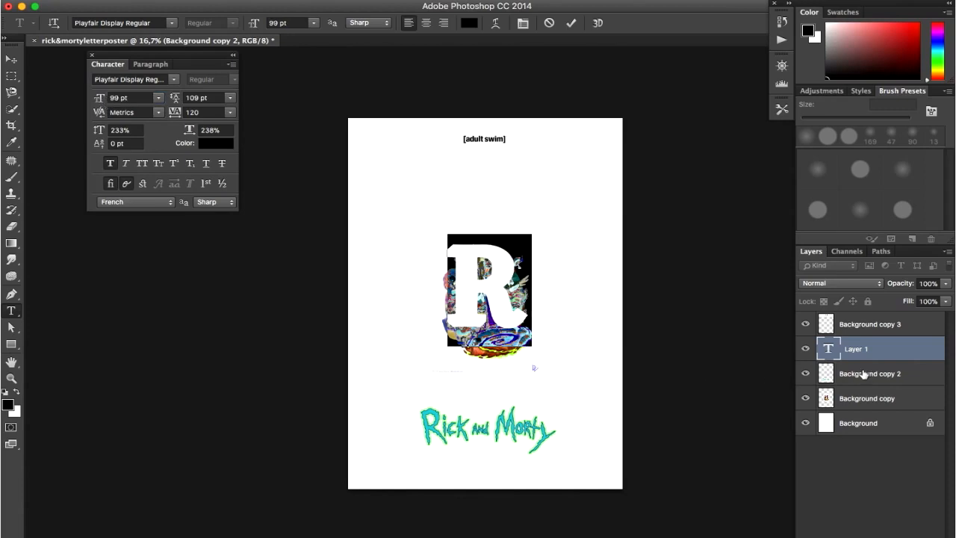
{"action": "left_click", "coordinate": [891, 351]}
Move the illustration layer Background copy above Background copy 2 and shift the illustration slightly up behind the R.
{"action": "mouse_move", "coordinate": [882, 398]}
{"action": "left_mouse_down"}
{"action": "mouse_move", "coordinate": [865, 346]}
{"action": "mouse_move", "coordinate": [886, 385]}
{"action": "left_mouse_up"}
{"action": "key", "text": "v"}
{"action": "left_click_drag", "start_coordinate": [612, 412], "coordinate": [601, 394]}
Free-transform the illustration to about 155% and position it so the main character's face sits behind the R's upper opening.
{"action": "key", "text": "super+t"}
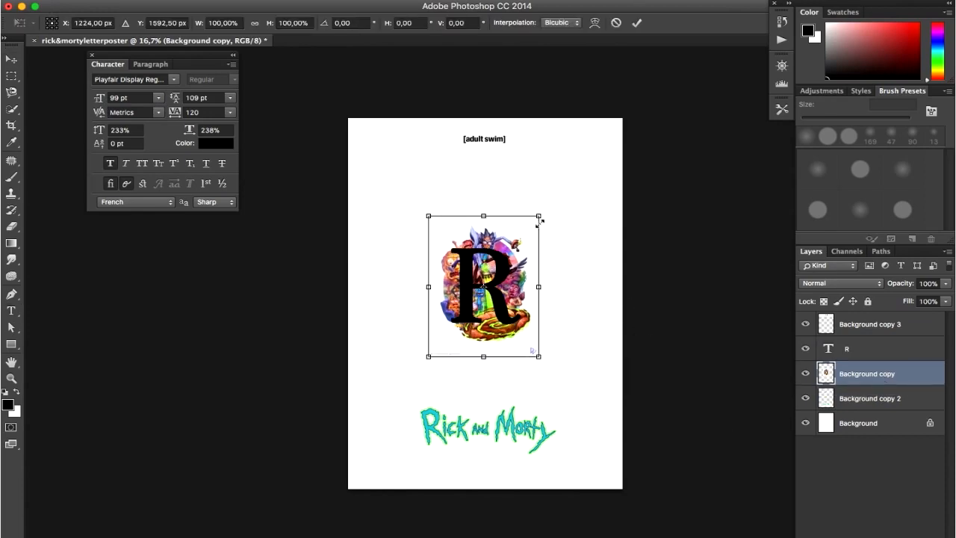
{"action": "left_click_drag", "start_coordinate": [540, 217], "coordinate": [534, 259]}
{"action": "key", "text": "super+plus"}
{"action": "key", "text": "super+plus"}
{"action": "key", "text": "super+plus"}
{"action": "key", "text": "super+plus"}
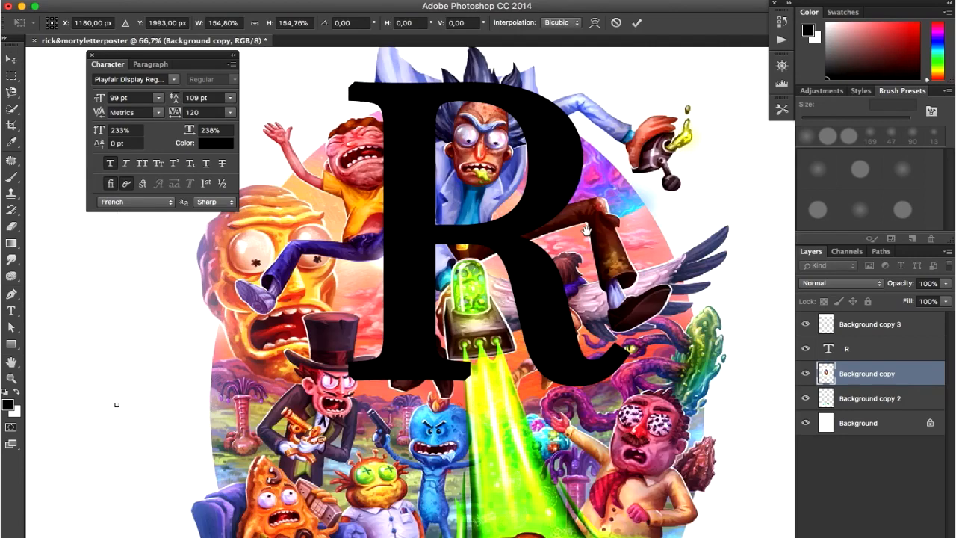
{"action": "left_click_drag", "start_coordinate": [586, 229], "coordinate": [587, 285]}
{"action": "left_click_drag", "start_coordinate": [657, 306], "coordinate": [630, 285]}
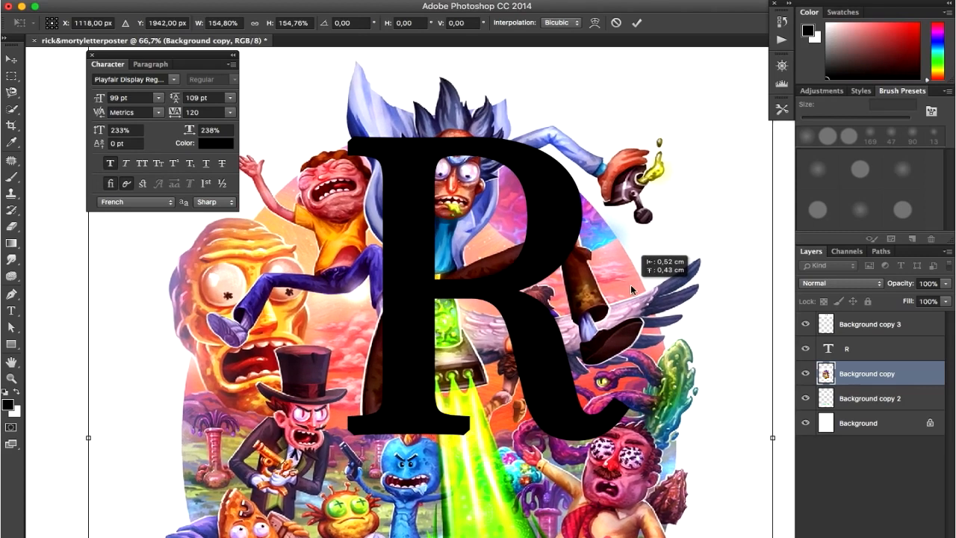
{"action": "key", "text": "Return"}
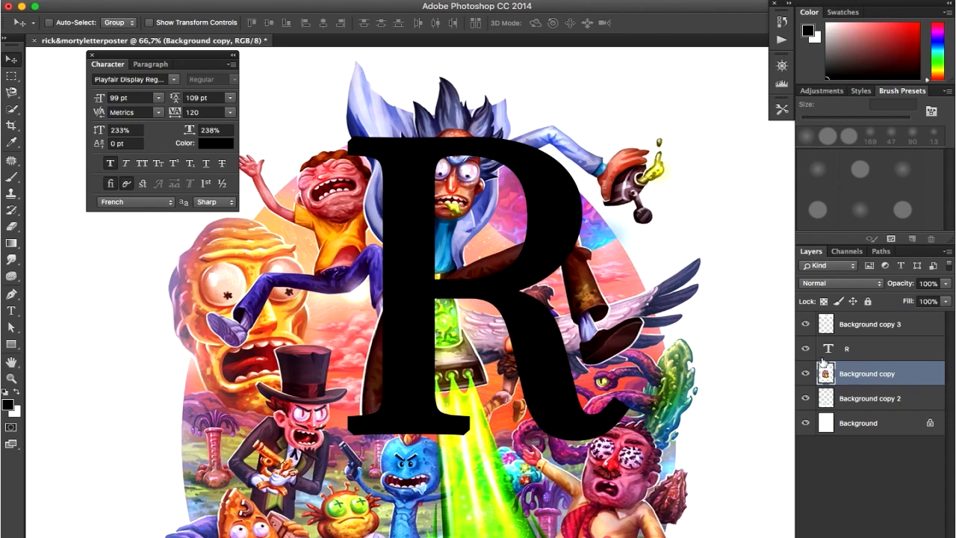
Load the letter R's outline as a selection and extend it with Quick Selection over the main character's hair, coat and leg.
{"action": "left_click", "coordinate": [828, 351], "text": "super"}
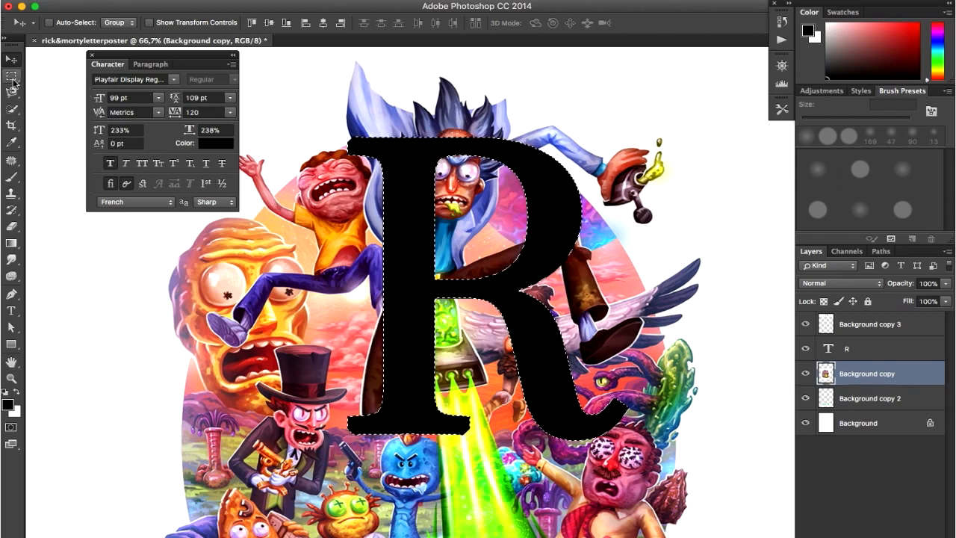
{"action": "left_click", "coordinate": [12, 108]}
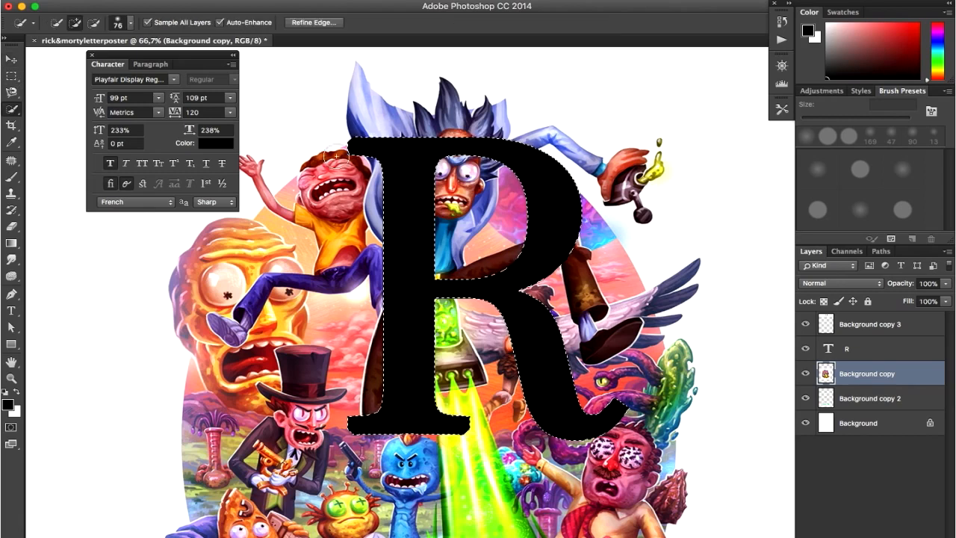
{"action": "mouse_move", "coordinate": [377, 124]}
{"action": "left_mouse_down"}
{"action": "mouse_move", "coordinate": [408, 118]}
{"action": "mouse_move", "coordinate": [423, 136]}
{"action": "mouse_move", "coordinate": [445, 135]}
{"action": "mouse_move", "coordinate": [455, 211]}
{"action": "mouse_move", "coordinate": [482, 184]}
{"action": "left_mouse_up"}
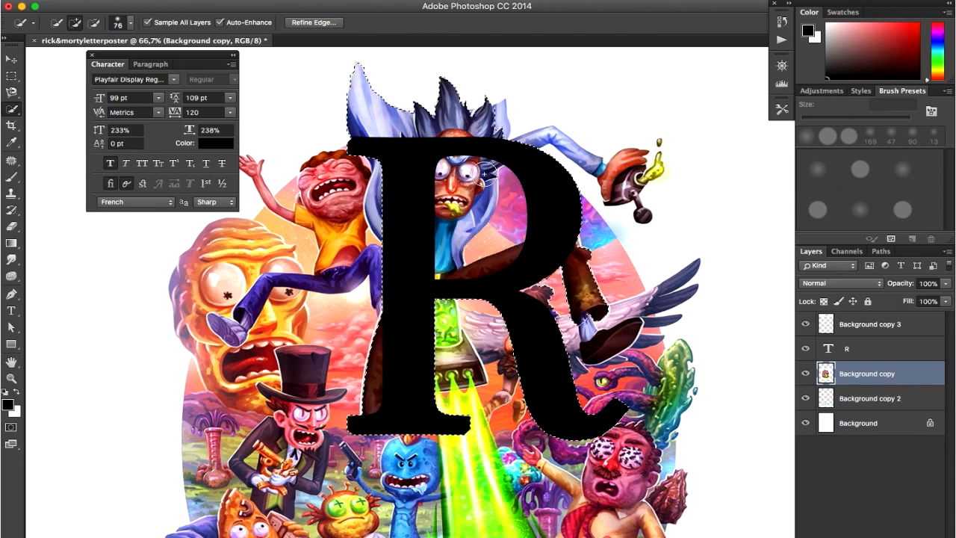
{"action": "key", "text": "alt"}
{"action": "left_click", "coordinate": [504, 225], "text": "alt"}
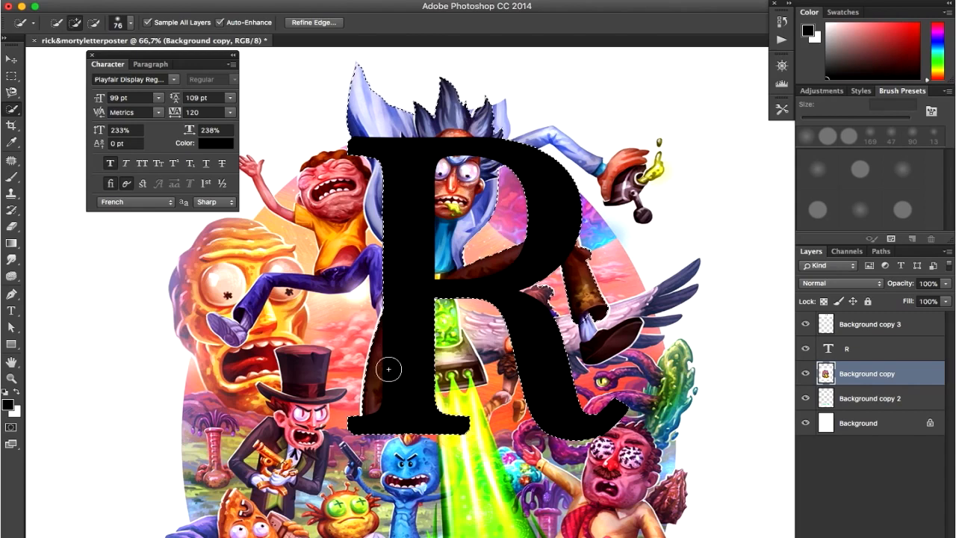
{"action": "left_click", "coordinate": [387, 200]}
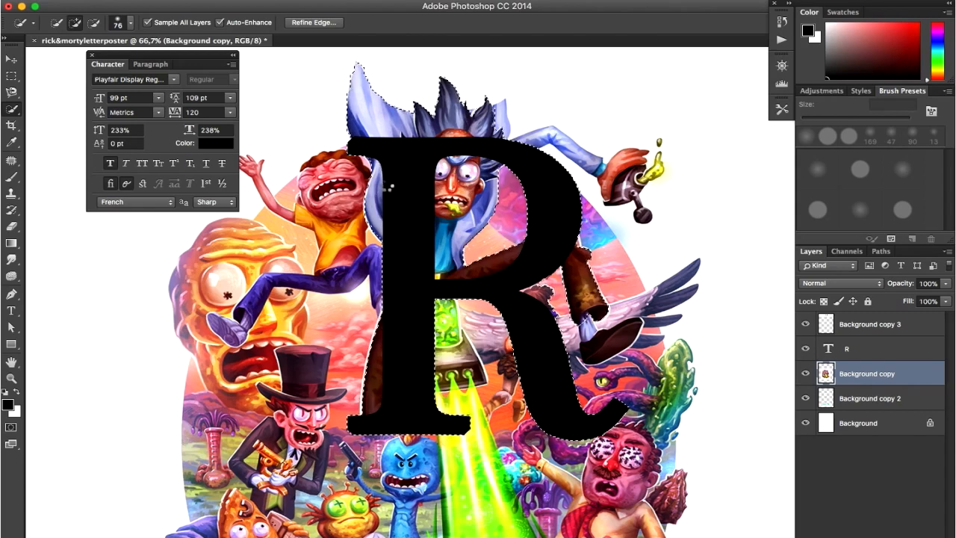
{"action": "left_click_drag", "start_coordinate": [470, 140], "coordinate": [486, 119]}
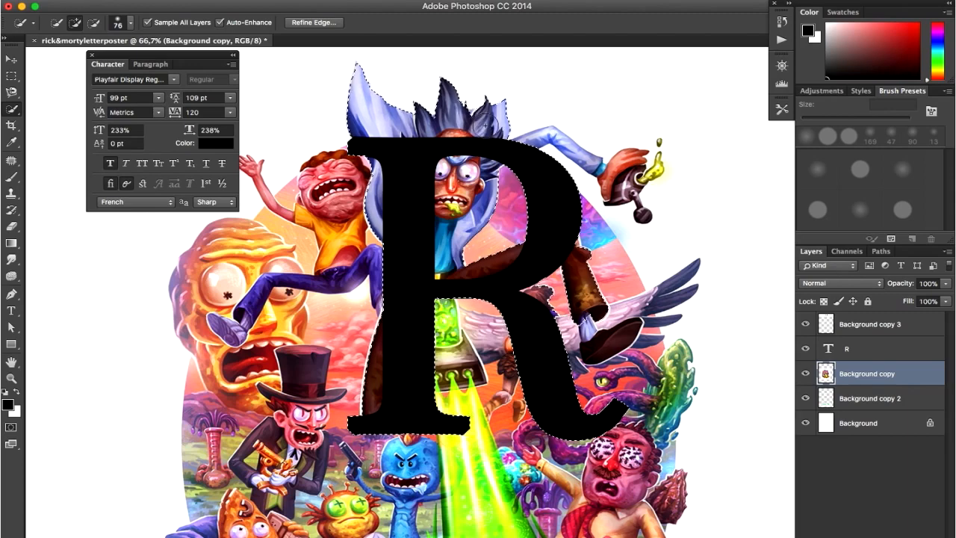
Add the character's outstretched arm, hand and flask with its yellow liquid to the selection, using a 30 px selection brush.
{"action": "key", "text": "super+plus"}
{"action": "key", "text": "super+plus"}
{"action": "left_click_drag", "start_coordinate": [541, 123], "coordinate": [529, 199]}
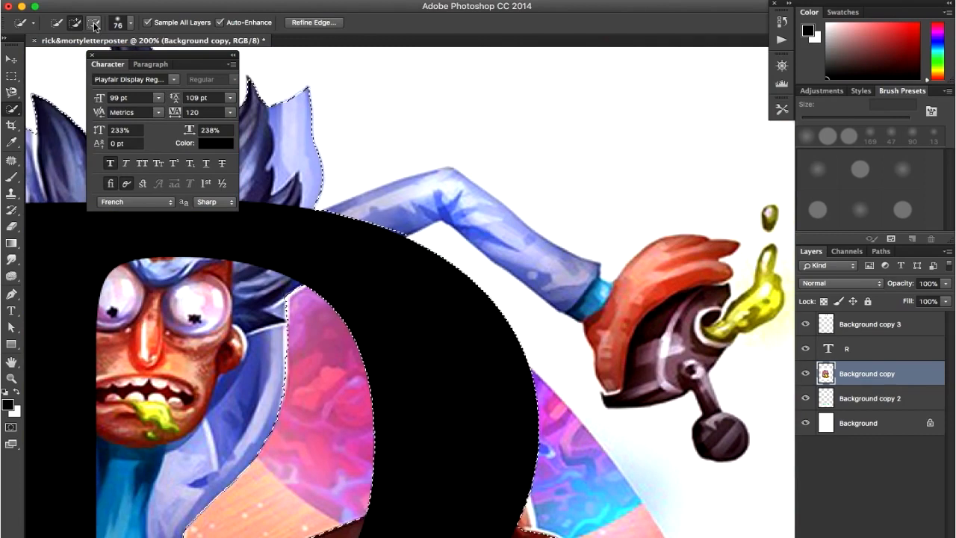
{"action": "left_click", "coordinate": [131, 23]}
{"action": "left_click_drag", "start_coordinate": [105, 59], "coordinate": [73, 59]}
{"action": "mouse_move", "coordinate": [355, 226]}
{"action": "left_mouse_down"}
{"action": "mouse_move", "coordinate": [417, 188]}
{"action": "mouse_move", "coordinate": [450, 190]}
{"action": "left_mouse_up"}
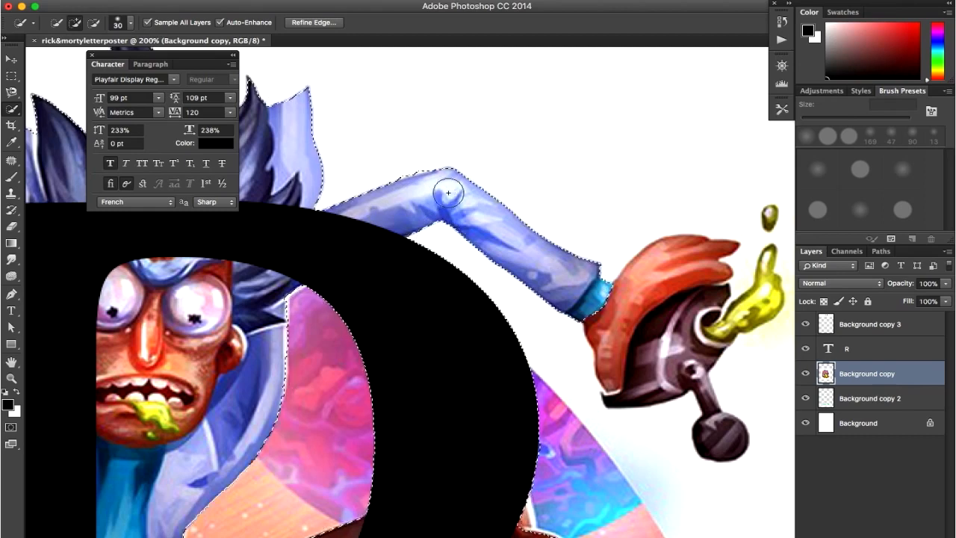
{"action": "left_click", "coordinate": [629, 309]}
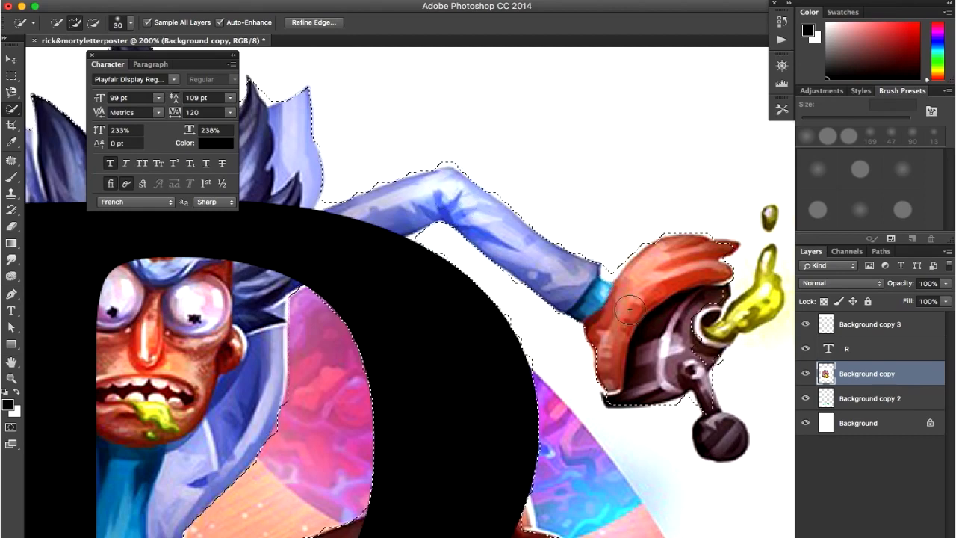
{"action": "scroll", "coordinate": [590, 331], "scroll_direction": "right", "scroll_amount": 10}
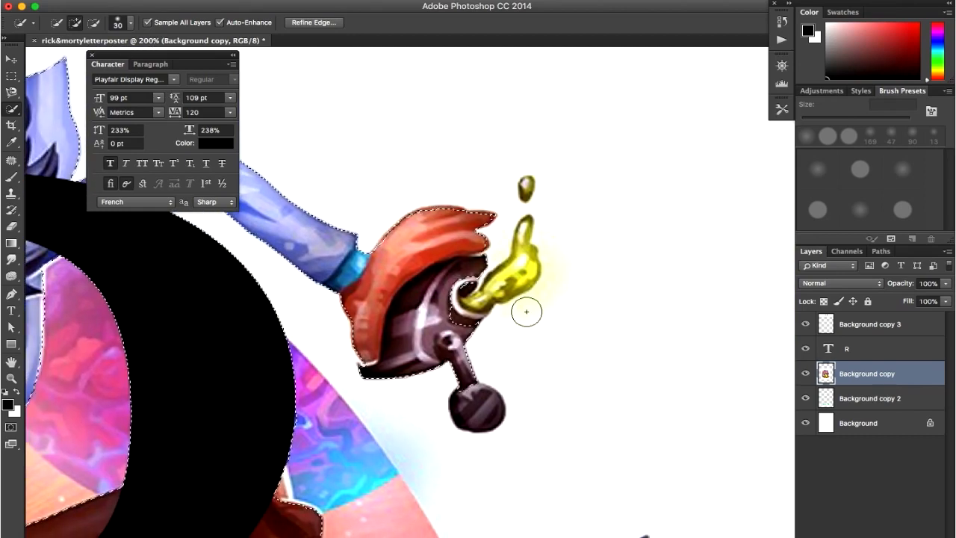
{"action": "left_click", "coordinate": [482, 407]}
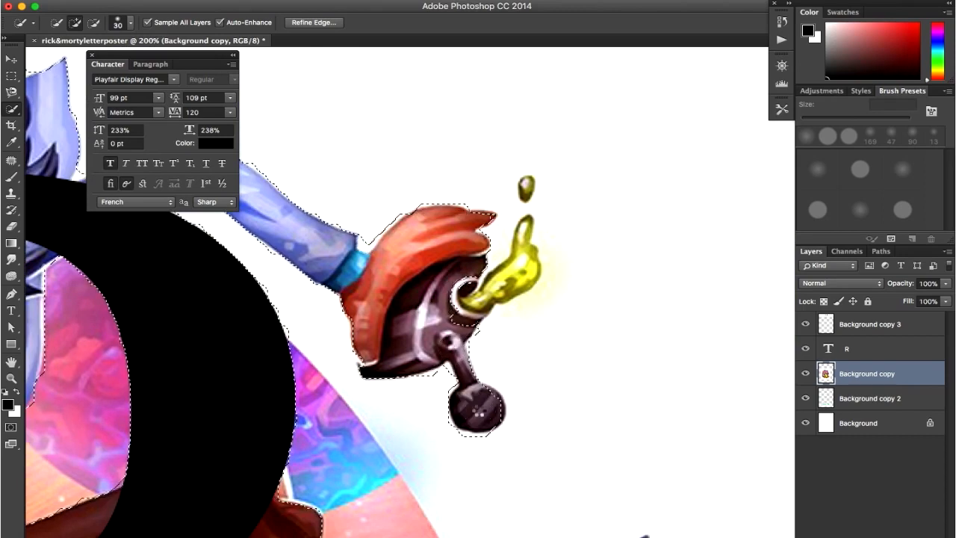
{"action": "left_click", "coordinate": [463, 302]}
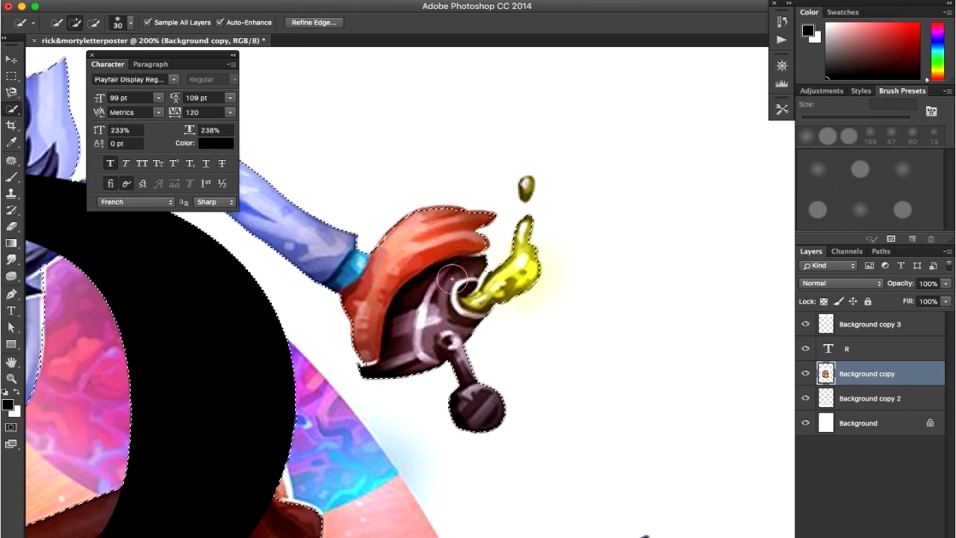
Subtract the winged figure's hair and the brown trouser leg outside the R's outline from the selection.
{"action": "left_click_drag", "start_coordinate": [403, 338], "coordinate": [709, 186]}
{"action": "mouse_move", "coordinate": [179, 430]}
{"action": "left_mouse_down"}
{"action": "mouse_move", "coordinate": [421, 323]}
{"action": "mouse_move", "coordinate": [439, 258]}
{"action": "mouse_move", "coordinate": [328, 159]}
{"action": "mouse_move", "coordinate": [317, 79]}
{"action": "left_mouse_up"}
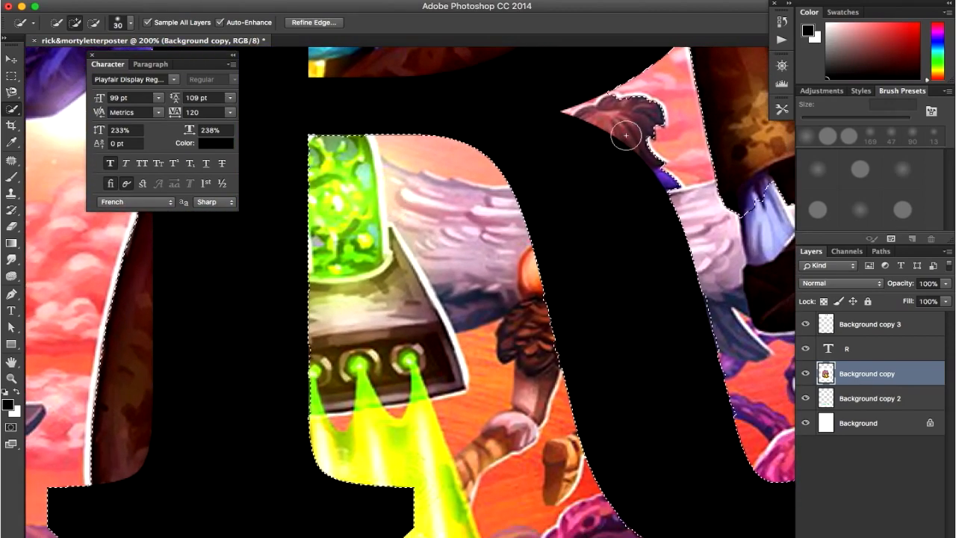
{"action": "left_click", "coordinate": [644, 121]}
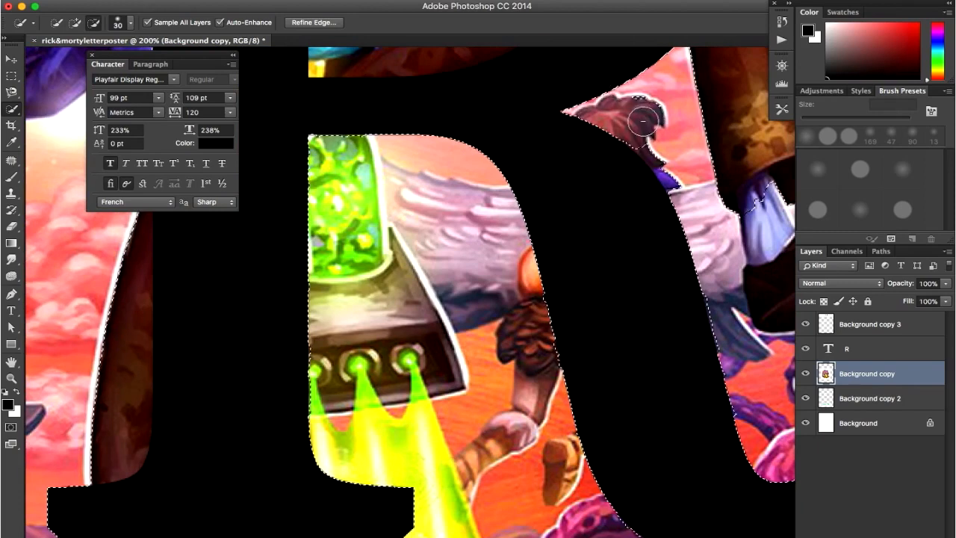
{"action": "left_click", "coordinate": [644, 110]}
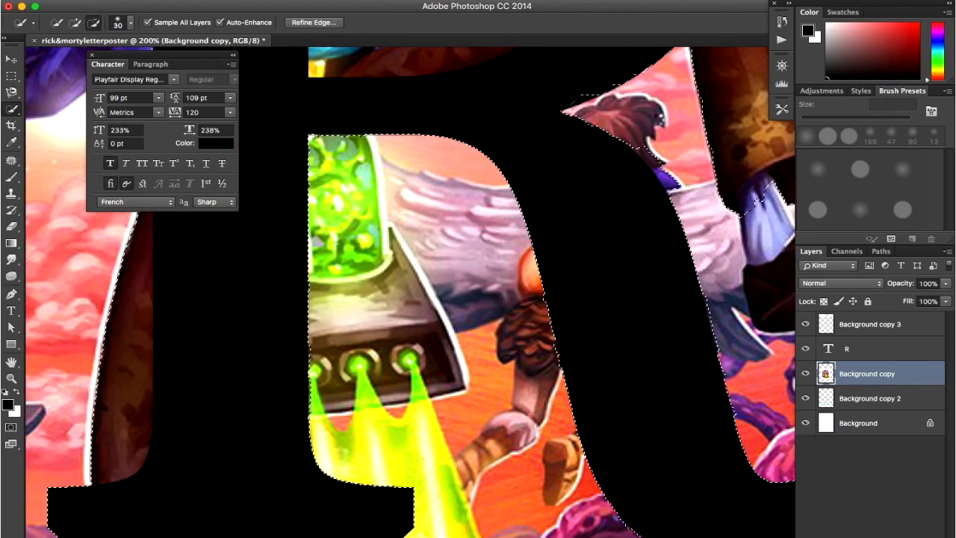
{"action": "left_click", "coordinate": [664, 147]}
{"action": "left_click", "coordinate": [663, 148]}
{"action": "left_click", "coordinate": [673, 166]}
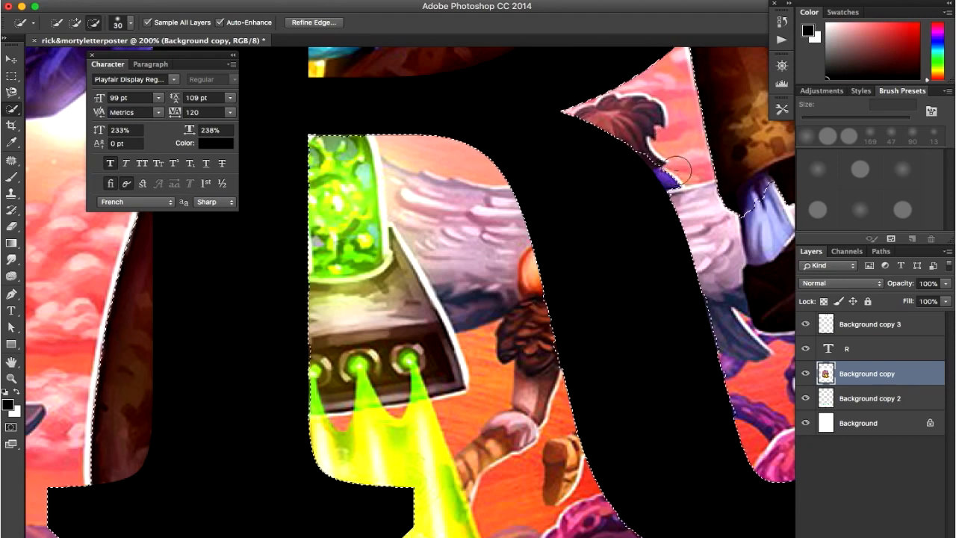
{"action": "left_click", "coordinate": [678, 179]}
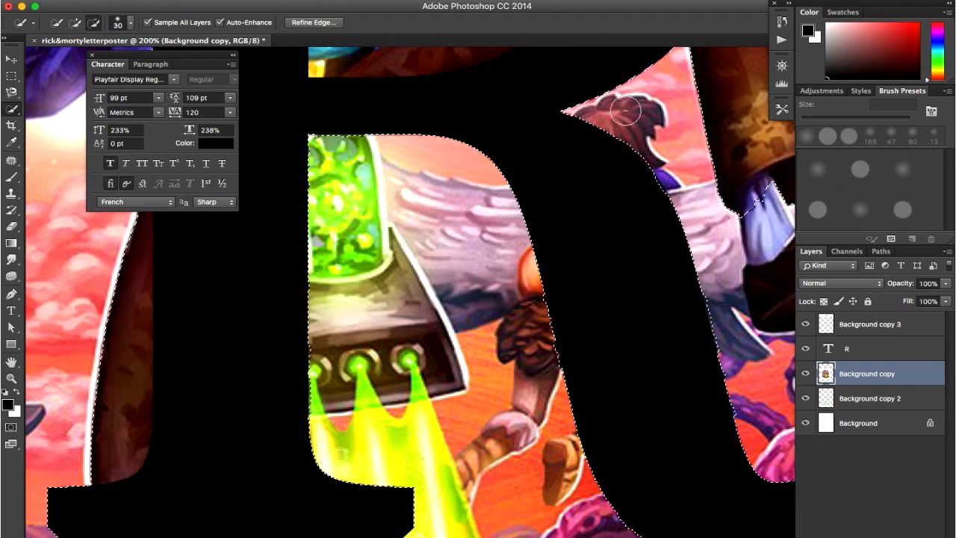
{"action": "left_click_drag", "start_coordinate": [667, 131], "coordinate": [519, 222]}
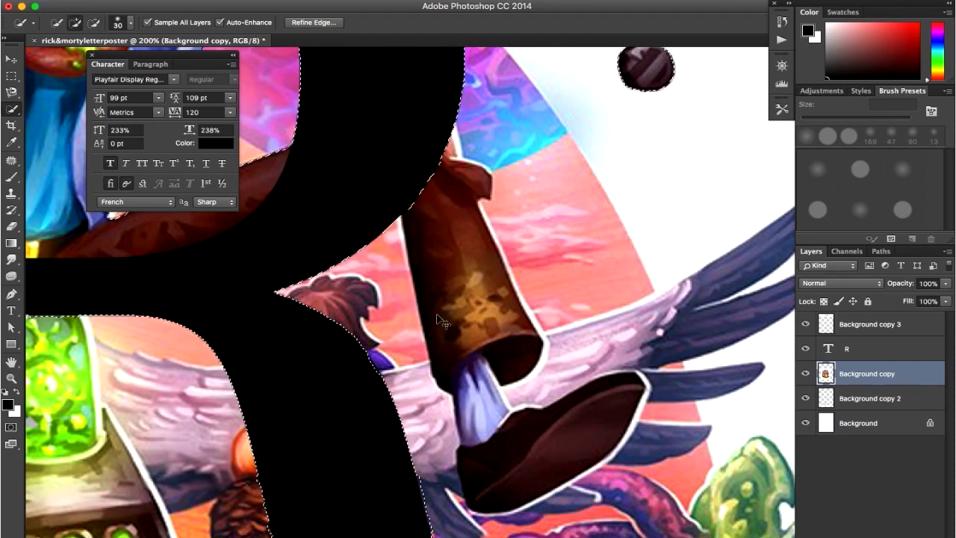
Mask the Background copy layer with the selection and check the cutout by hiding and reshowing the R layer.
{"action": "key", "text": "super+minus"}
{"action": "key", "text": "super+minus"}
{"action": "left_click_drag", "start_coordinate": [391, 411], "coordinate": [446, 433]}
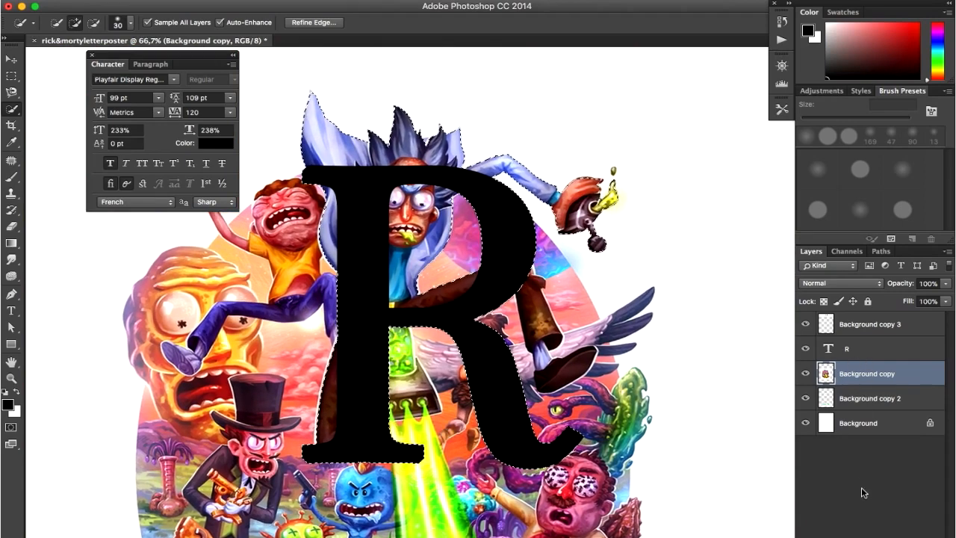
{"action": "left_click", "coordinate": [862, 536]}
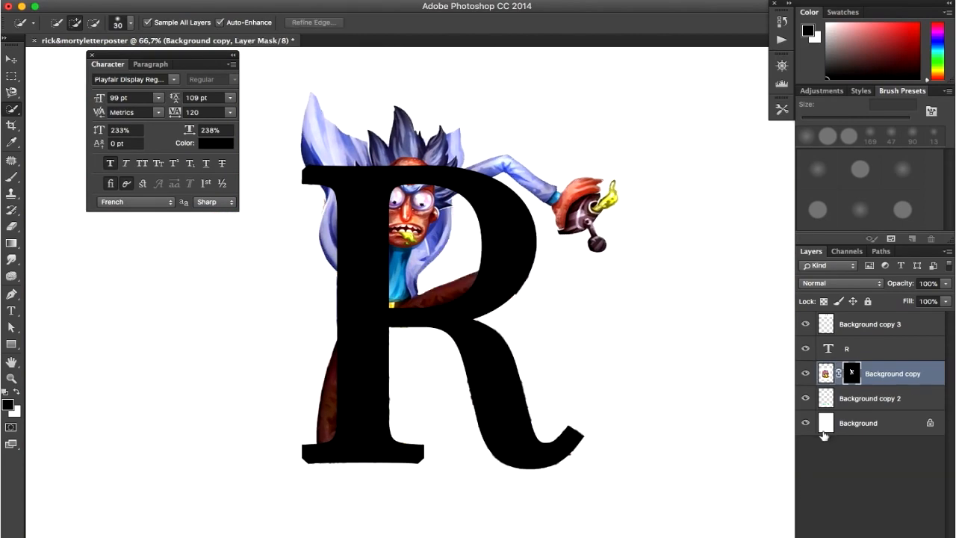
{"action": "left_click", "coordinate": [806, 350]}
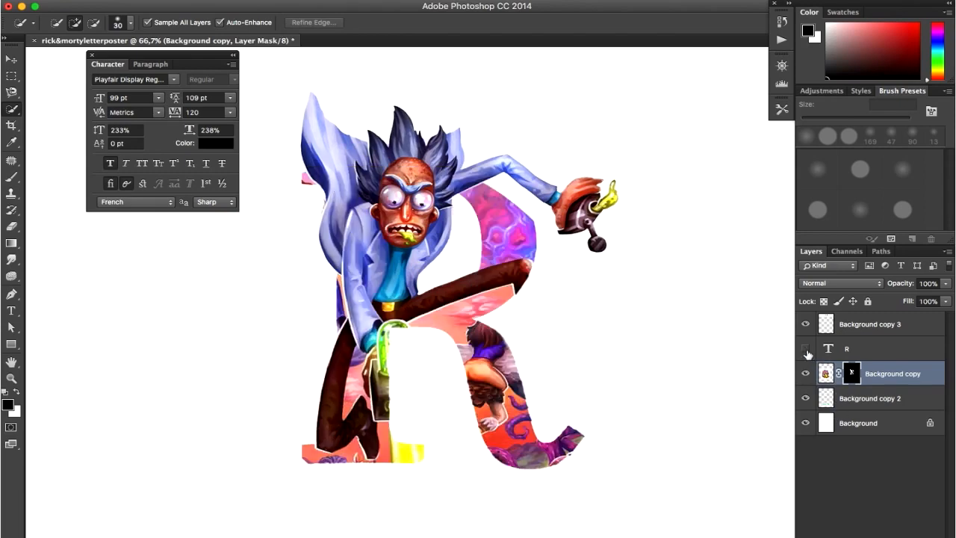
{"action": "left_click", "coordinate": [806, 350]}
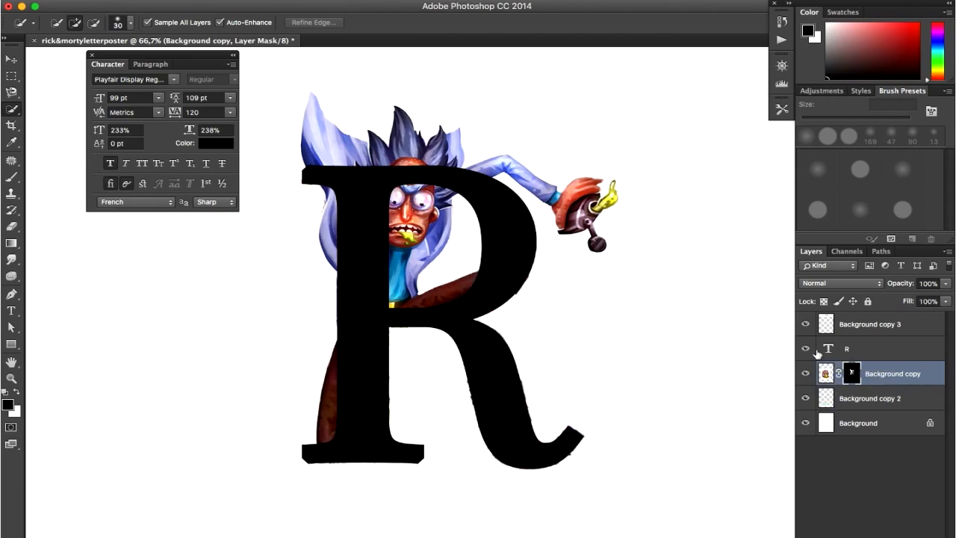
Set the R text layer to Multiply blending at 33% opacity.
{"action": "left_click", "coordinate": [858, 351]}
{"action": "left_click_drag", "start_coordinate": [895, 287], "coordinate": [867, 284]}
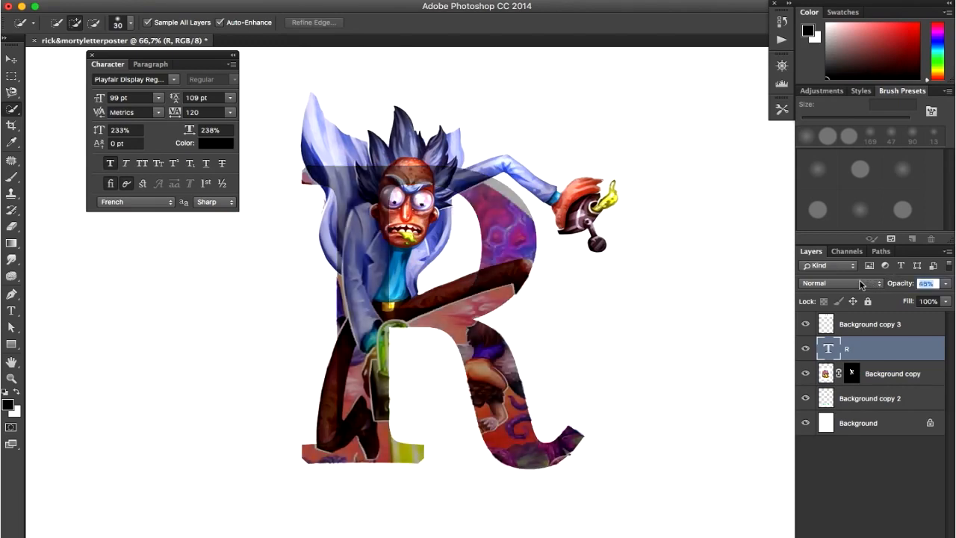
{"action": "left_click", "coordinate": [863, 284]}
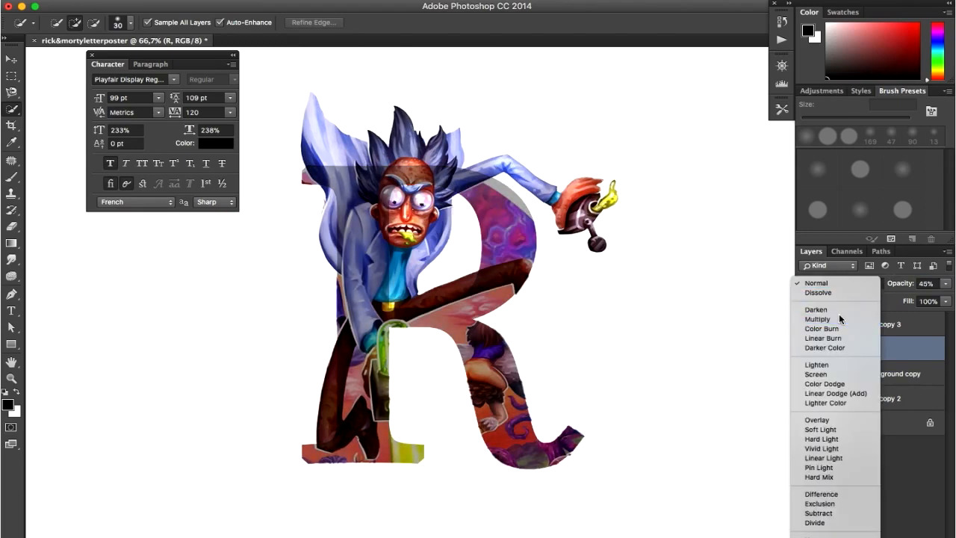
{"action": "left_click", "coordinate": [841, 319]}
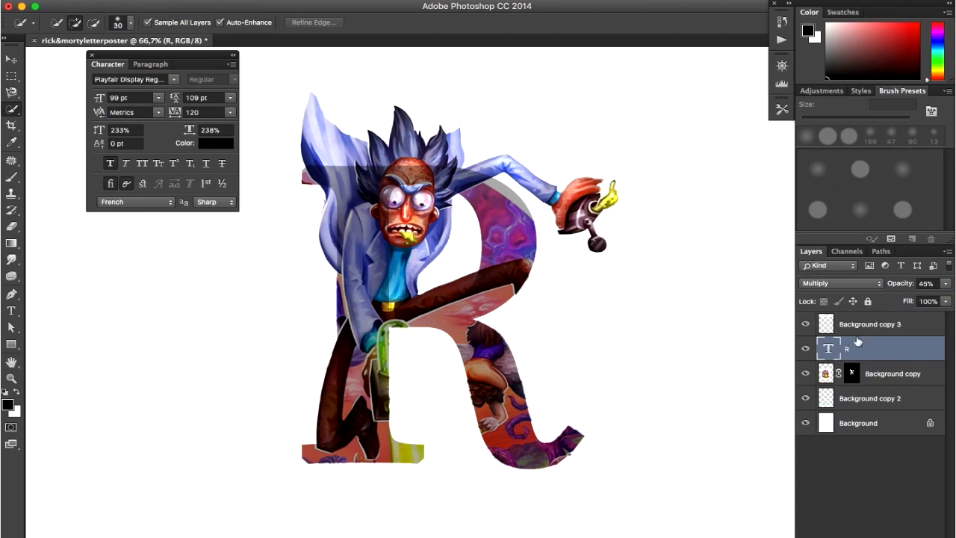
{"action": "left_click_drag", "start_coordinate": [901, 288], "coordinate": [899, 289]}
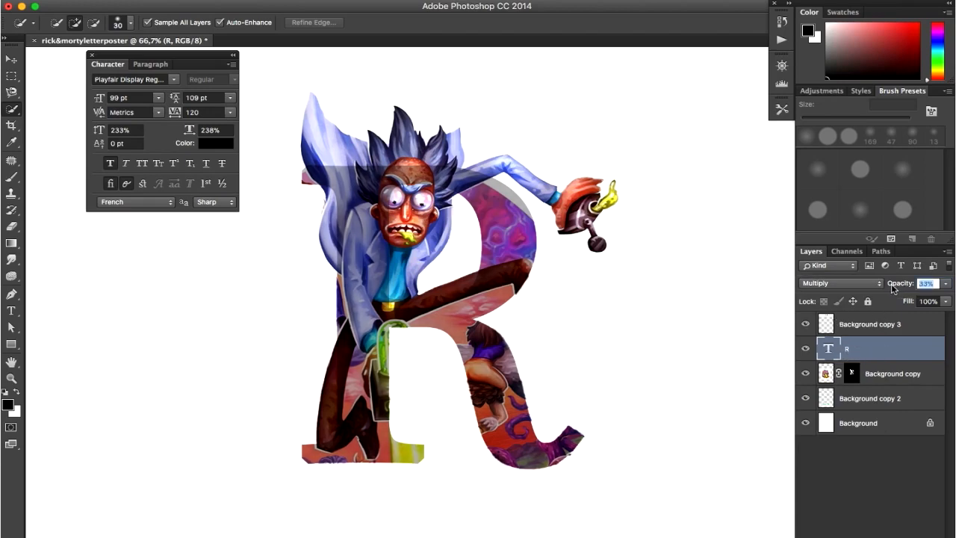
{"action": "key", "text": "Return"}
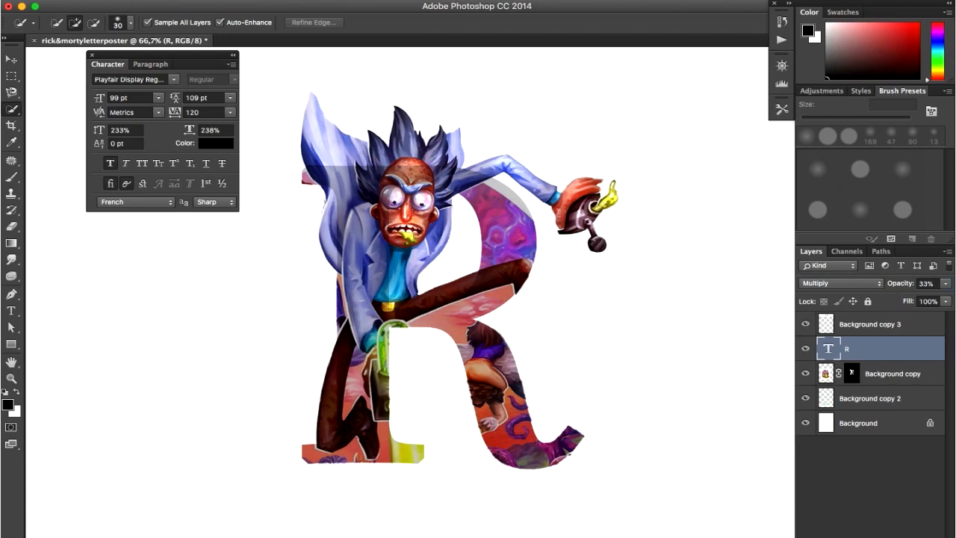
Add a layer mask to the R layer and paint black over the character with a soft 114 px brush to remove the shading there.
{"action": "left_click", "coordinate": [841, 537]}
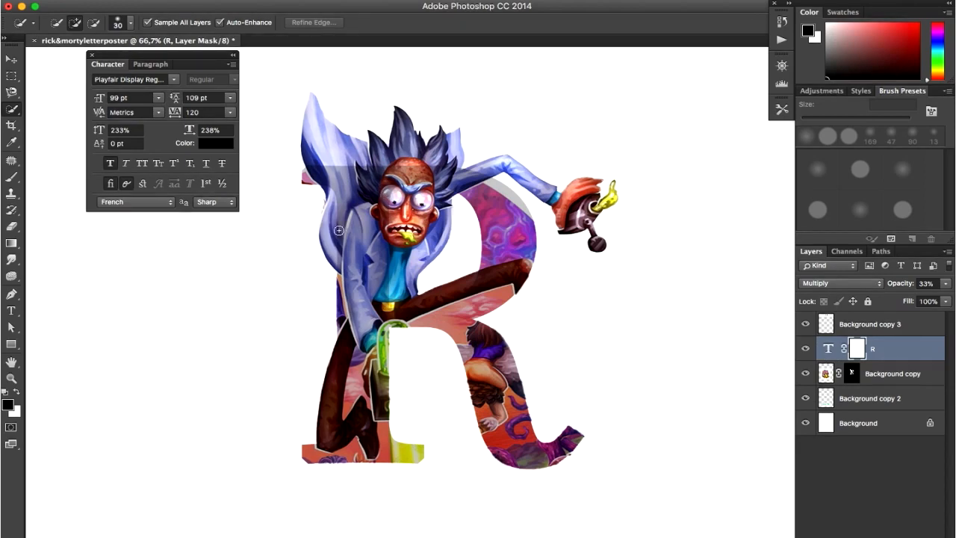
{"action": "key", "text": "b"}
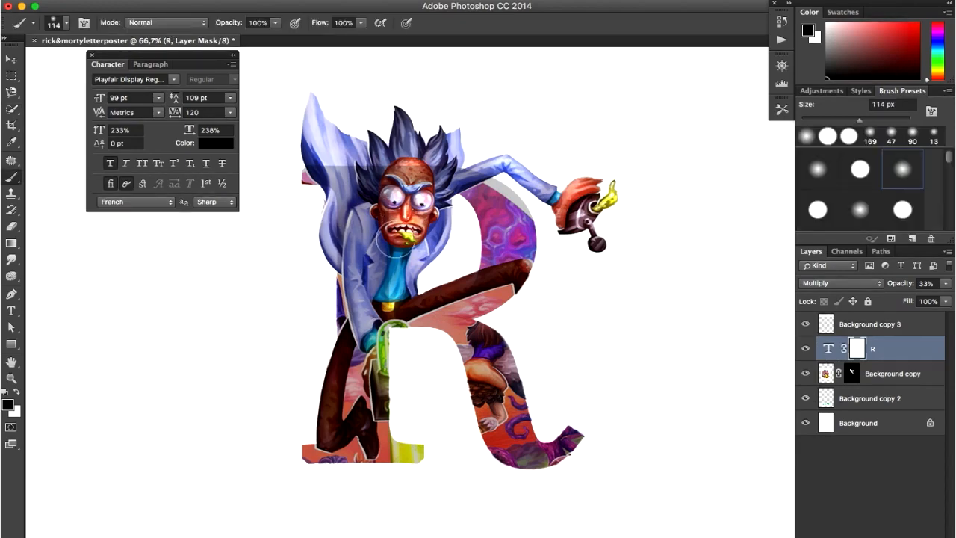
{"action": "key", "text": "x"}
{"action": "key", "text": "x"}
{"action": "mouse_move", "coordinate": [405, 196]}
{"action": "left_mouse_down"}
{"action": "mouse_move", "coordinate": [380, 193]}
{"action": "mouse_move", "coordinate": [329, 157]}
{"action": "mouse_move", "coordinate": [351, 176]}
{"action": "mouse_move", "coordinate": [363, 302]}
{"action": "mouse_move", "coordinate": [378, 296]}
{"action": "mouse_move", "coordinate": [386, 307]}
{"action": "mouse_move", "coordinate": [415, 201]}
{"action": "mouse_move", "coordinate": [426, 183]}
{"action": "mouse_move", "coordinate": [437, 193]}
{"action": "mouse_move", "coordinate": [445, 183]}
{"action": "mouse_move", "coordinate": [459, 200]}
{"action": "mouse_move", "coordinate": [463, 190]}
{"action": "mouse_move", "coordinate": [448, 187]}
{"action": "mouse_move", "coordinate": [466, 166]}
{"action": "mouse_move", "coordinate": [436, 195]}
{"action": "mouse_move", "coordinate": [467, 156]}
{"action": "mouse_move", "coordinate": [410, 210]}
{"action": "mouse_move", "coordinate": [470, 301]}
{"action": "mouse_move", "coordinate": [485, 290]}
{"action": "mouse_move", "coordinate": [464, 307]}
{"action": "mouse_move", "coordinate": [486, 295]}
{"action": "left_mouse_up"}
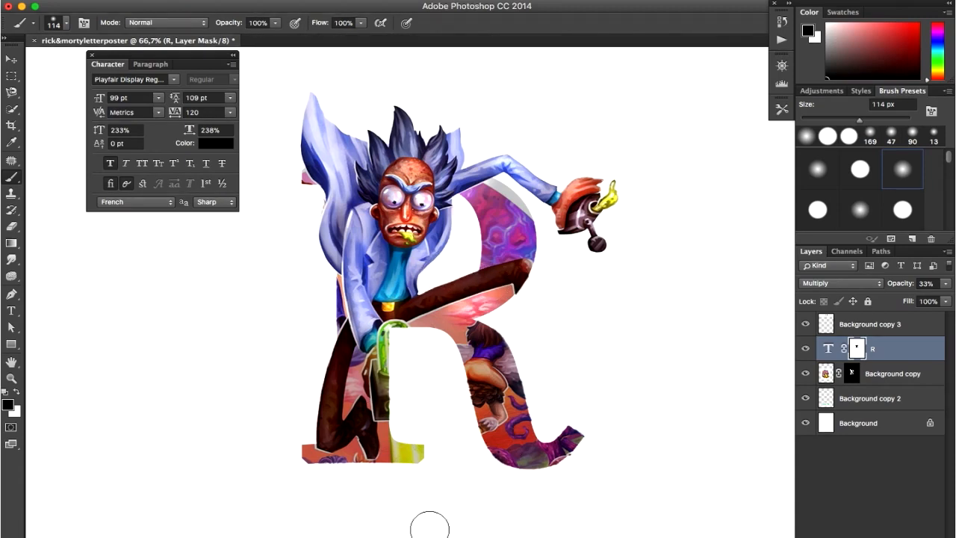
Disable the layer mask on Background copy to reveal the full illustration around the portal gun.
{"action": "key", "text": "super+minus"}
{"action": "key", "text": "super+minus"}
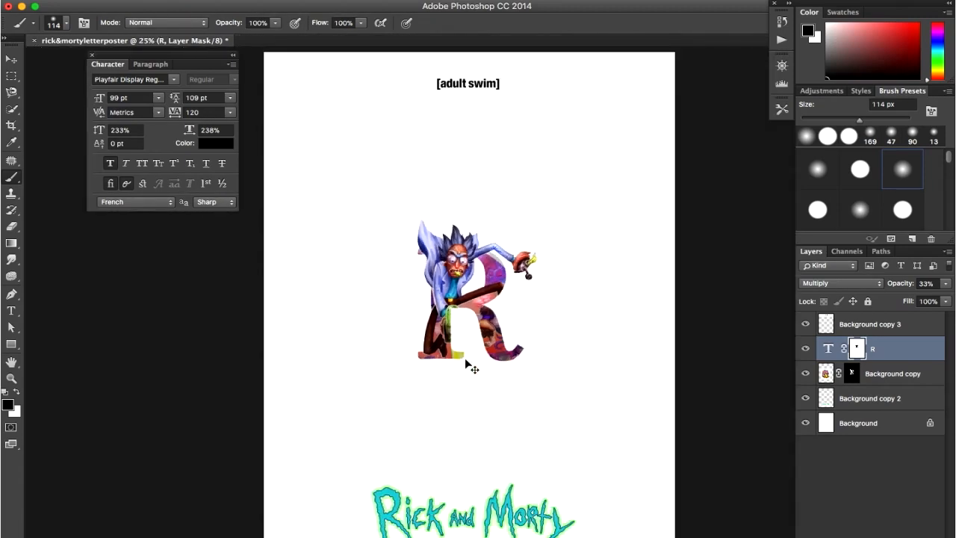
{"action": "key", "text": "super+minus"}
{"action": "key", "text": "super+plus"}
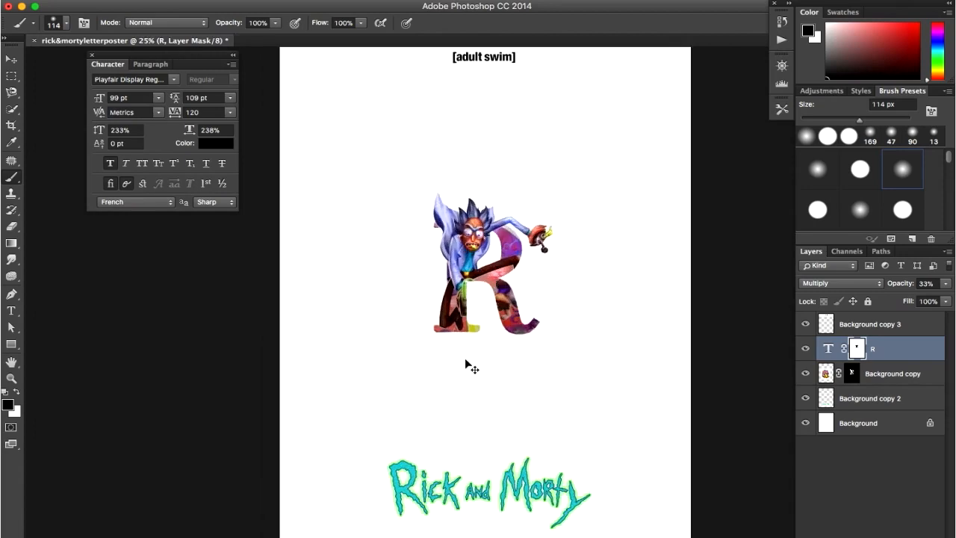
{"action": "key", "text": "super+plus"}
{"action": "key", "text": "super+plus"}
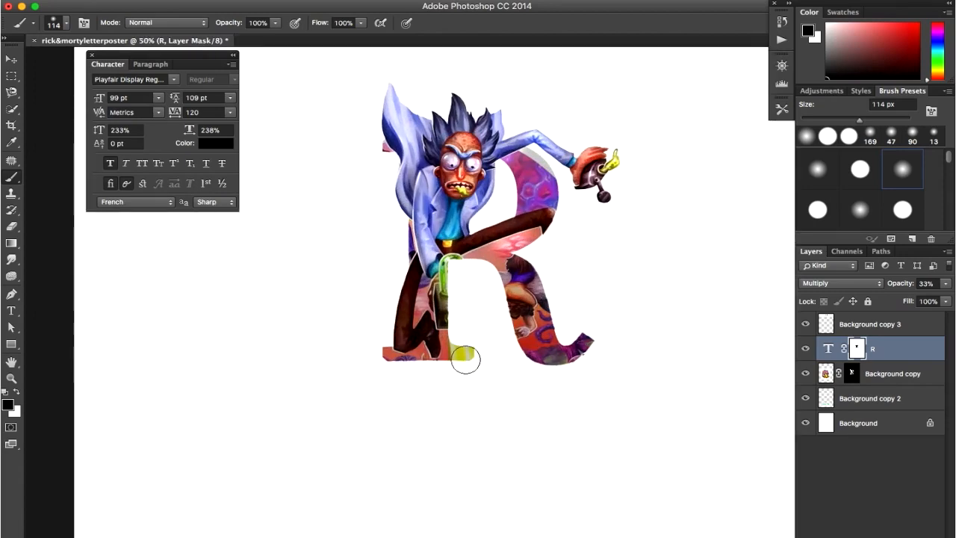
{"action": "left_click", "coordinate": [851, 377], "text": "shift"}
{"action": "key", "text": "super+plus"}
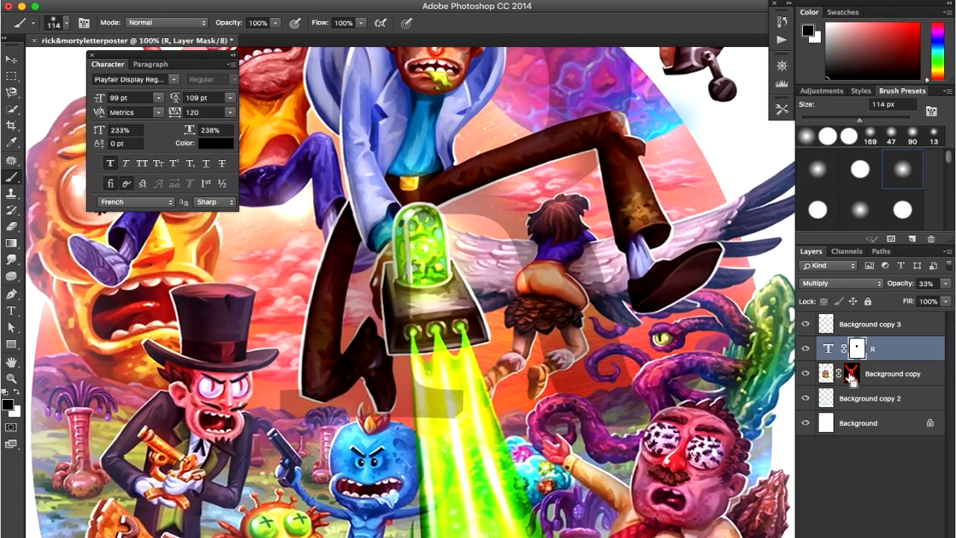
{"action": "key", "text": "super+plus"}
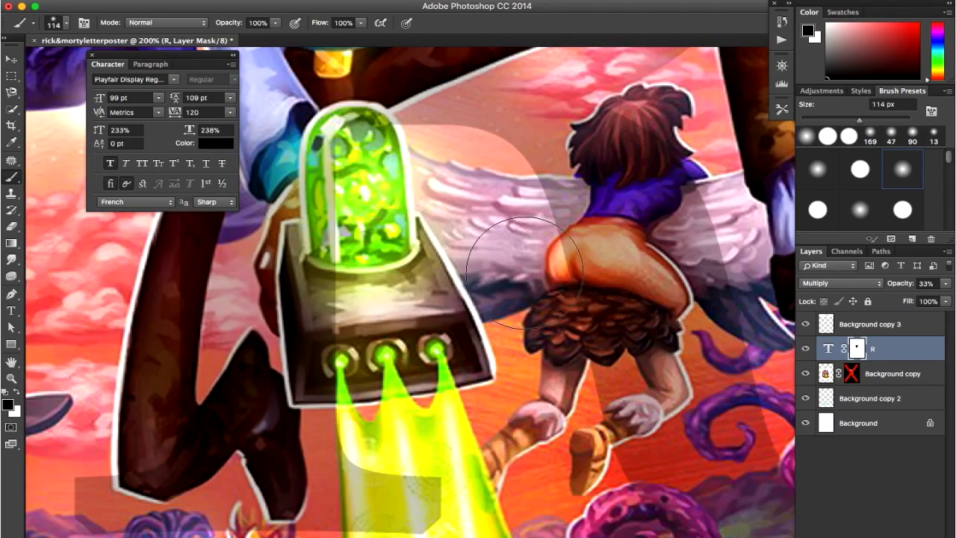
Trace the portal gun's outline with a closed Pen tool path.
{"action": "key", "text": "p"}
{"action": "left_click", "coordinate": [392, 114]}
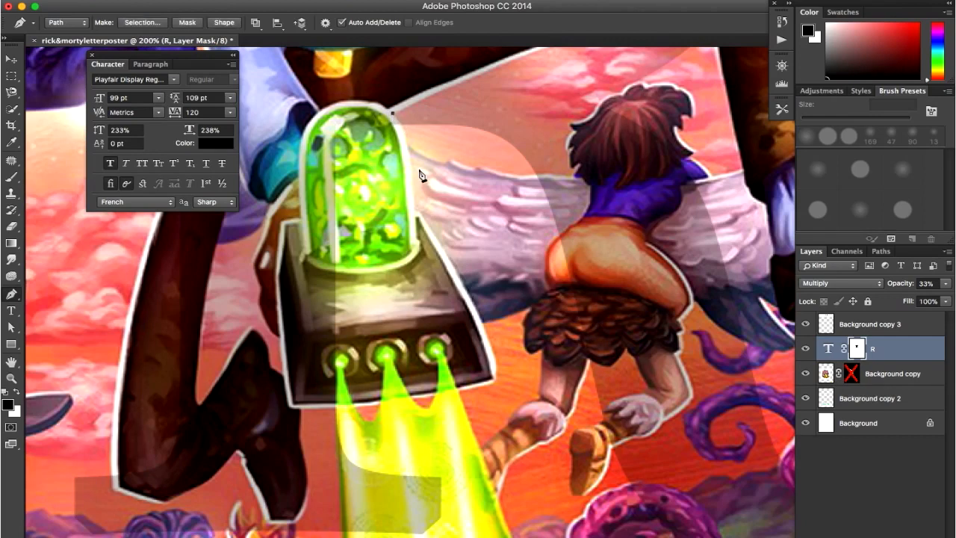
{"action": "mouse_move", "coordinate": [416, 213]}
{"action": "left_mouse_down"}
{"action": "mouse_move", "coordinate": [421, 299]}
{"action": "mouse_move", "coordinate": [422, 212]}
{"action": "left_mouse_up"}
{"action": "left_click", "coordinate": [417, 213], "text": "alt"}
{"action": "left_click_drag", "start_coordinate": [495, 376], "coordinate": [499, 425]}
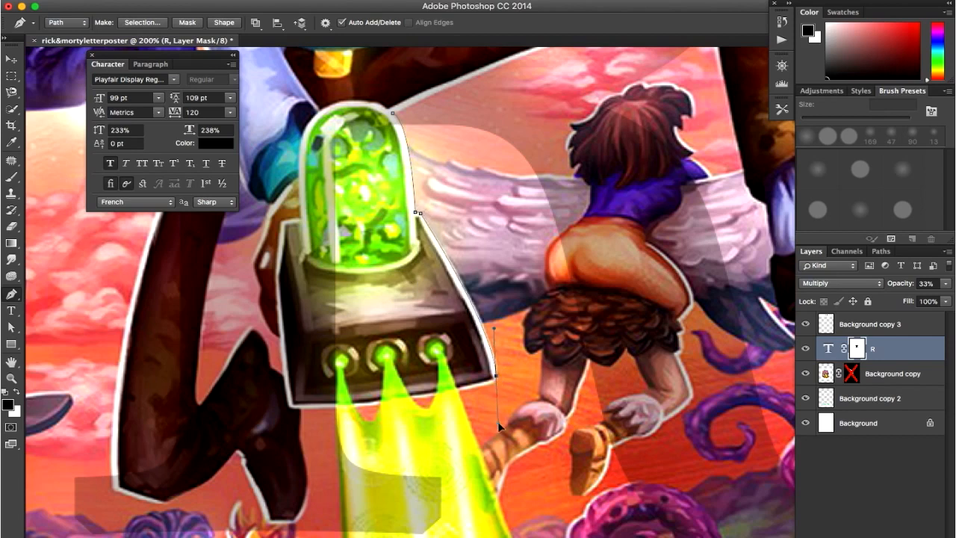
{"action": "left_click_drag", "start_coordinate": [478, 388], "coordinate": [459, 388]}
{"action": "key", "text": "super+z"}
{"action": "left_click_drag", "start_coordinate": [422, 397], "coordinate": [348, 409]}
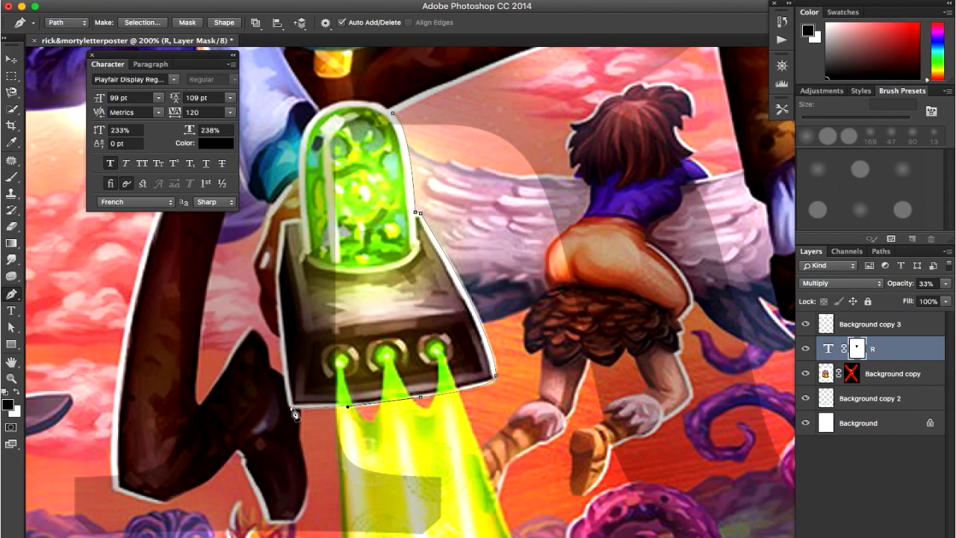
{"action": "left_click_drag", "start_coordinate": [291, 407], "coordinate": [285, 387]}
{"action": "left_click", "coordinate": [269, 224]}
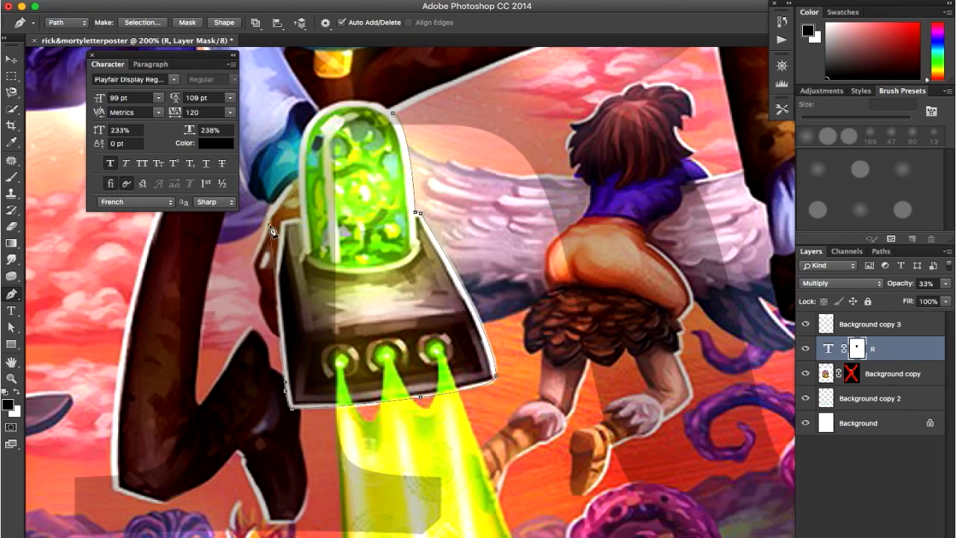
{"action": "left_click", "coordinate": [394, 113]}
Convert the portal gun path into a new anti-aliased selection with a feather radius of 0 pixels.
{"action": "right_click", "coordinate": [369, 177]}
{"action": "left_click", "coordinate": [422, 234]}
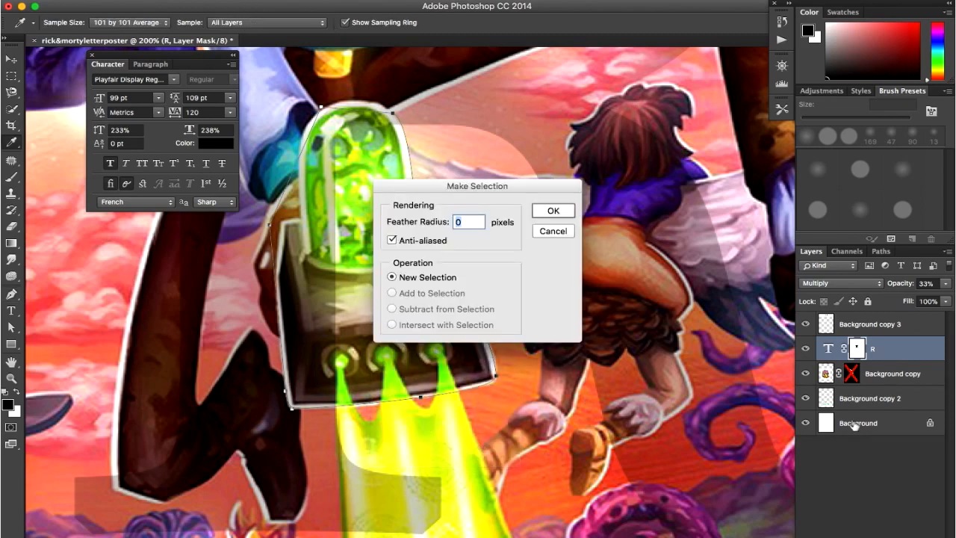
{"action": "left_click", "coordinate": [553, 212]}
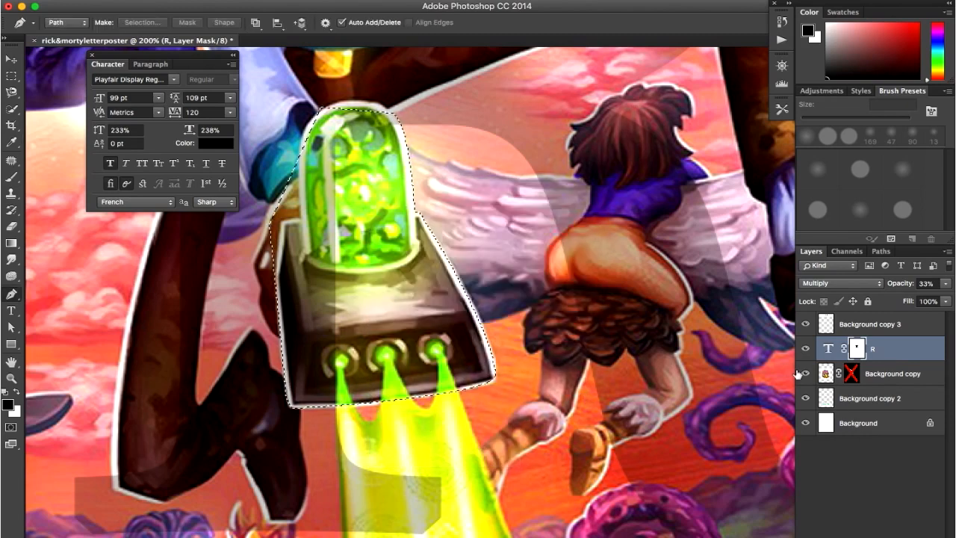
Re-enable the Background copy layer mask and paint white inside the selection to reveal the whole portal gun.
{"action": "left_click", "coordinate": [850, 378], "text": "alt"}
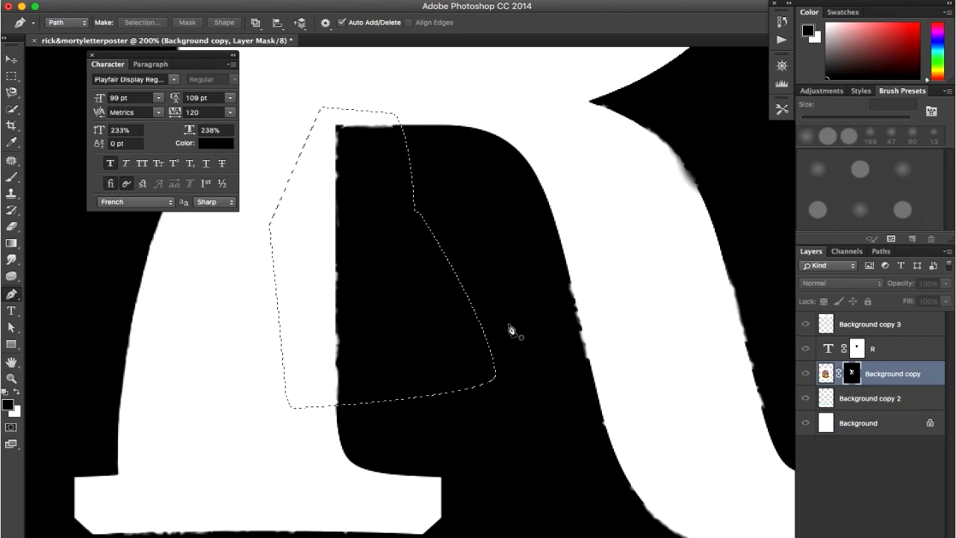
{"action": "left_click", "coordinate": [853, 376], "text": "alt"}
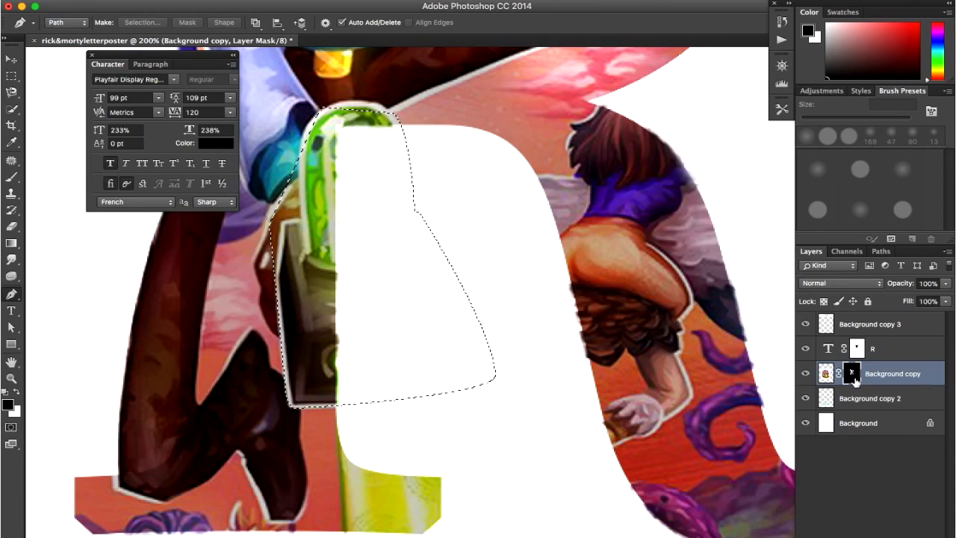
{"action": "key", "text": "b"}
{"action": "mouse_move", "coordinate": [388, 198]}
{"action": "left_mouse_down"}
{"action": "mouse_move", "coordinate": [366, 217]}
{"action": "mouse_move", "coordinate": [370, 158]}
{"action": "mouse_move", "coordinate": [359, 228]}
{"action": "mouse_move", "coordinate": [294, 228]}
{"action": "mouse_move", "coordinate": [286, 239]}
{"action": "mouse_move", "coordinate": [325, 202]}
{"action": "mouse_move", "coordinate": [339, 144]}
{"action": "mouse_move", "coordinate": [347, 320]}
{"action": "mouse_move", "coordinate": [370, 243]}
{"action": "mouse_move", "coordinate": [372, 355]}
{"action": "mouse_move", "coordinate": [411, 236]}
{"action": "mouse_move", "coordinate": [429, 291]}
{"action": "mouse_move", "coordinate": [397, 445]}
{"action": "left_mouse_up"}
{"action": "key", "text": "x"}
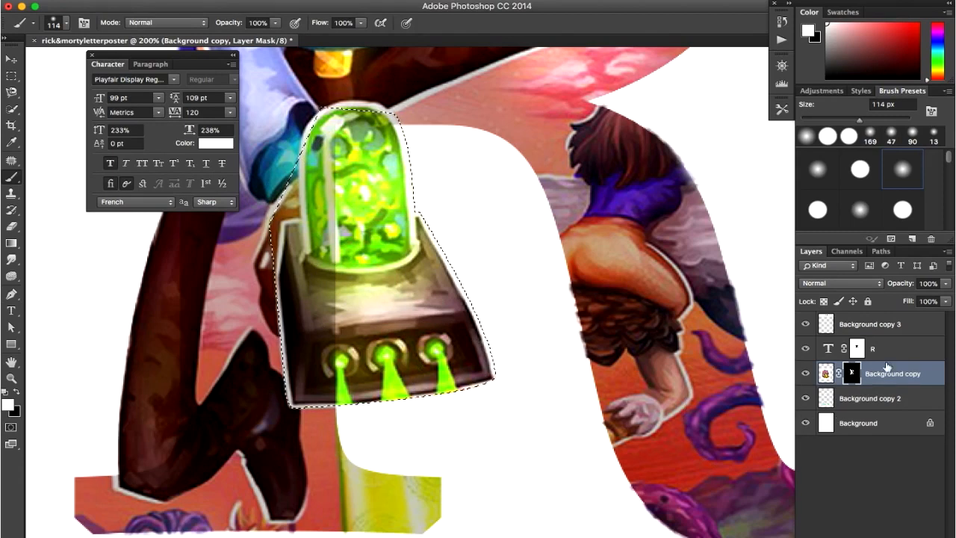
Paint black on the R layer's mask inside the selection to remove the shading from the portal gun.
{"action": "left_click", "coordinate": [856, 348]}
{"action": "key", "text": "x"}
{"action": "mouse_move", "coordinate": [308, 166]}
{"action": "left_mouse_down"}
{"action": "mouse_move", "coordinate": [307, 268]}
{"action": "mouse_move", "coordinate": [318, 273]}
{"action": "mouse_move", "coordinate": [333, 338]}
{"action": "left_mouse_up"}
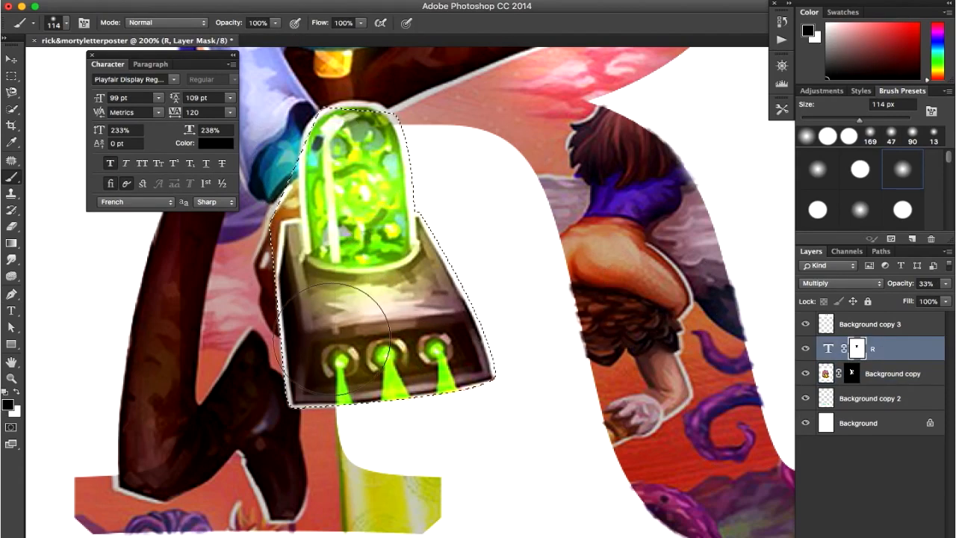
{"action": "key", "text": "super+minus"}
{"action": "key", "text": "super+minus"}
{"action": "key", "text": "super+minus"}
{"action": "key", "text": "super+minus"}
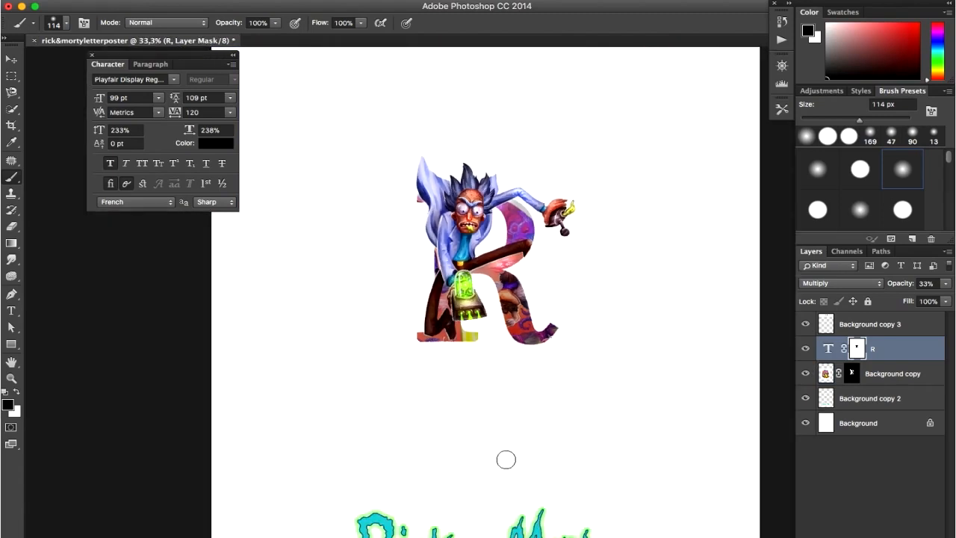
{"action": "key", "text": "super+plus"}
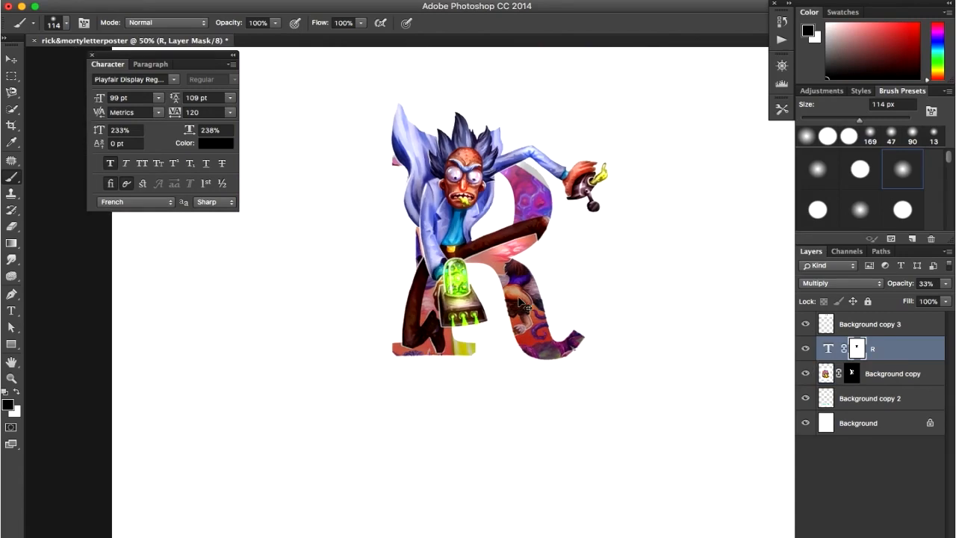
Add the text "Rick" in Playfair Display at 24 pt and place it above the R illustration.
{"action": "key", "text": "super+minus"}
{"action": "key", "text": "t"}
{"action": "left_click", "coordinate": [366, 470]}
{"action": "type", "text": "R"}
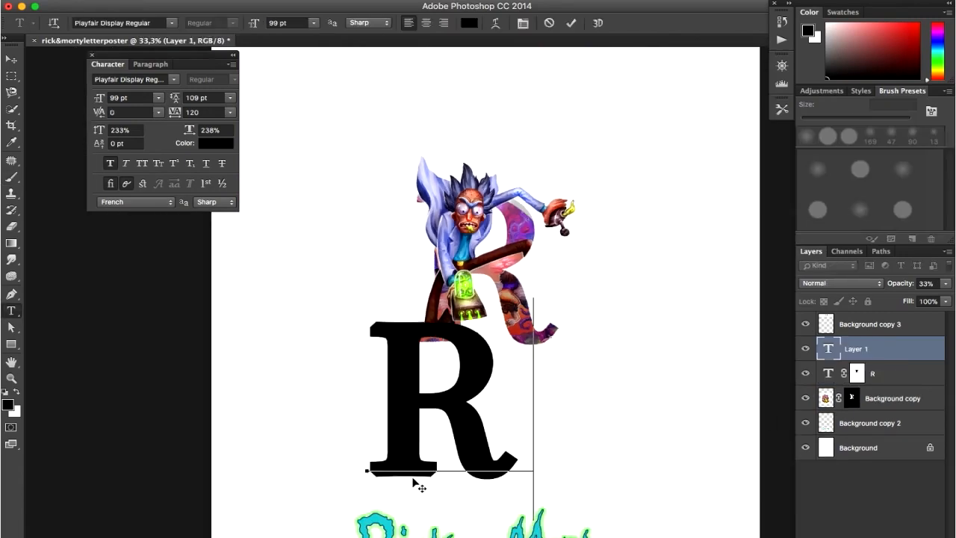
{"action": "type", "text": "ic"}
{"action": "key", "text": "super+a"}
{"action": "left_click_drag", "start_coordinate": [99, 98], "coordinate": [43, 100]}
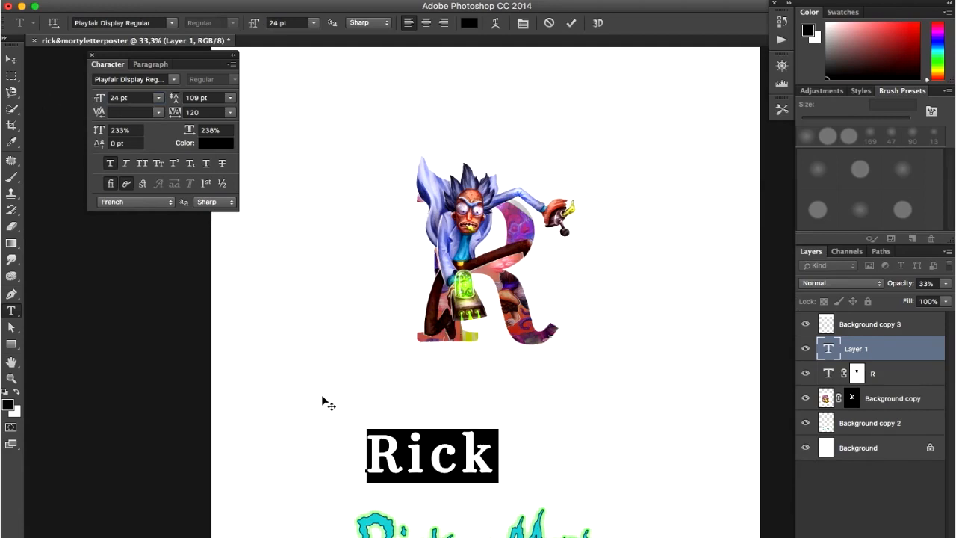
{"action": "left_click_drag", "start_coordinate": [296, 436], "coordinate": [327, 75]}
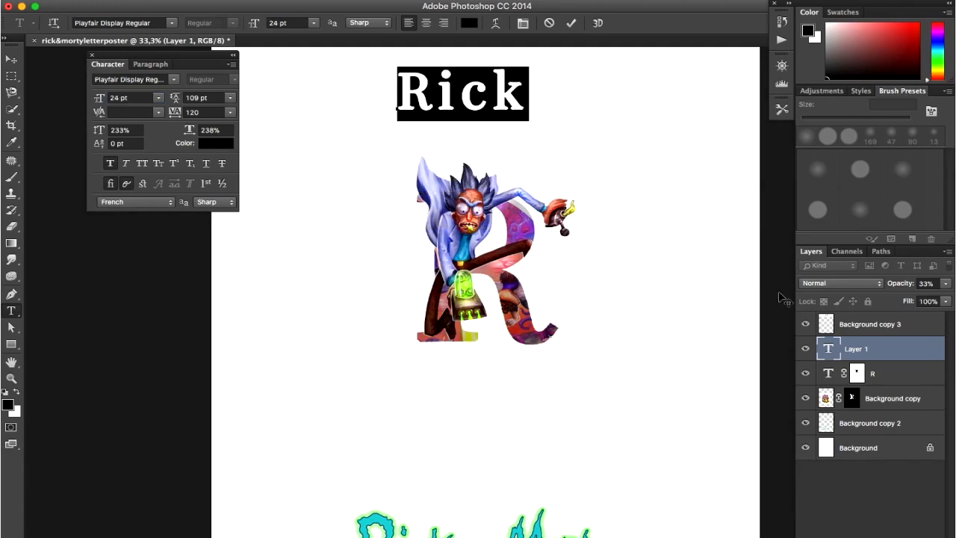
{"action": "left_click", "coordinate": [871, 351]}
Bring the Rick text layer to the top of the layer stack and place the word just below the adult swim logo.
{"action": "scroll", "coordinate": [659, 160], "scroll_direction": "up", "scroll_amount": 5}
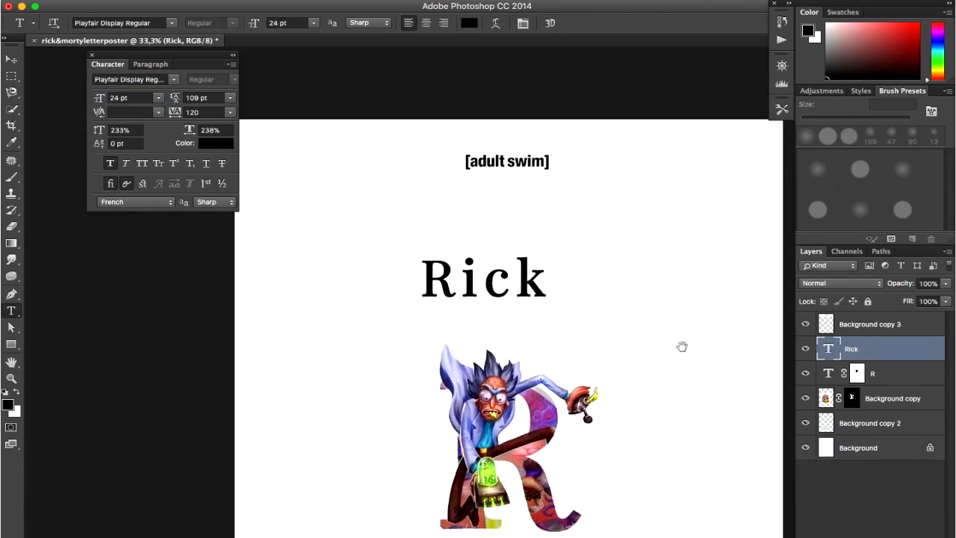
{"action": "left_click_drag", "start_coordinate": [653, 384], "coordinate": [657, 332]}
{"action": "left_click", "coordinate": [880, 358]}
{"action": "key", "text": "v"}
{"action": "left_click_drag", "start_coordinate": [575, 398], "coordinate": [603, 355]}
{"action": "left_click_drag", "start_coordinate": [861, 346], "coordinate": [854, 322]}
{"action": "left_click_drag", "start_coordinate": [620, 279], "coordinate": [617, 240]}
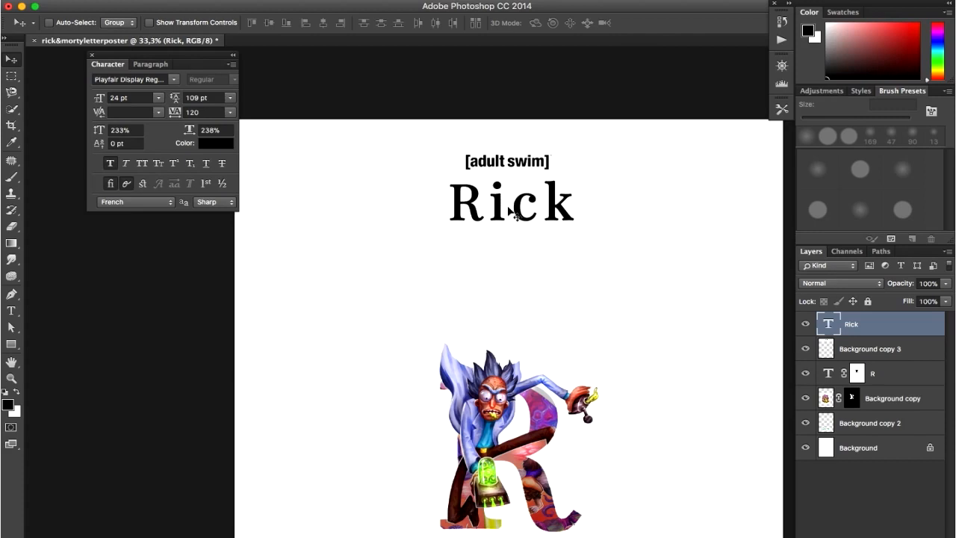
Set the word Rick to 20 pt with a tracking of 820.
{"action": "double_click", "coordinate": [512, 213]}
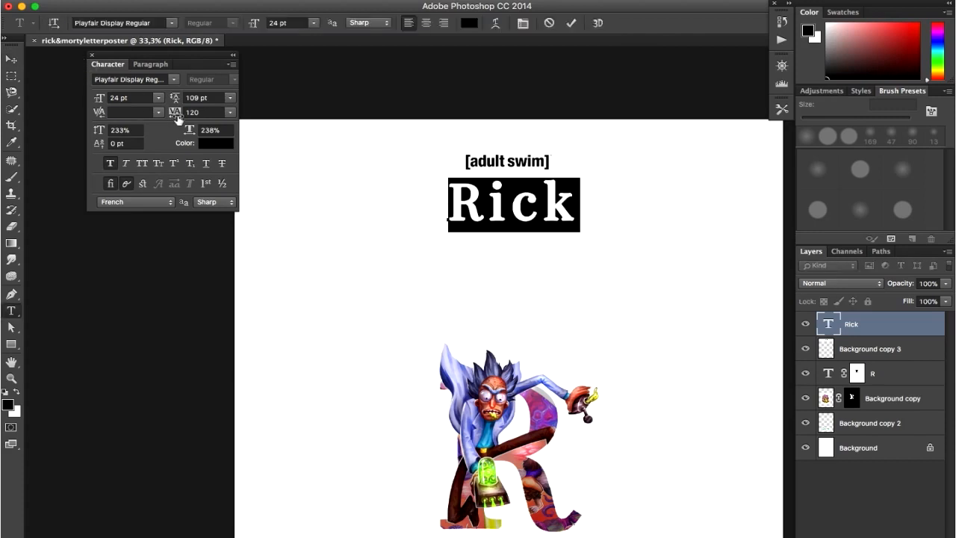
{"action": "mouse_move", "coordinate": [179, 116]}
{"action": "left_mouse_down"}
{"action": "mouse_move", "coordinate": [207, 113]}
{"action": "mouse_move", "coordinate": [183, 116]}
{"action": "left_mouse_up"}
{"action": "left_click_drag", "start_coordinate": [102, 100], "coordinate": [102, 99]}
{"action": "left_click", "coordinate": [850, 323]}
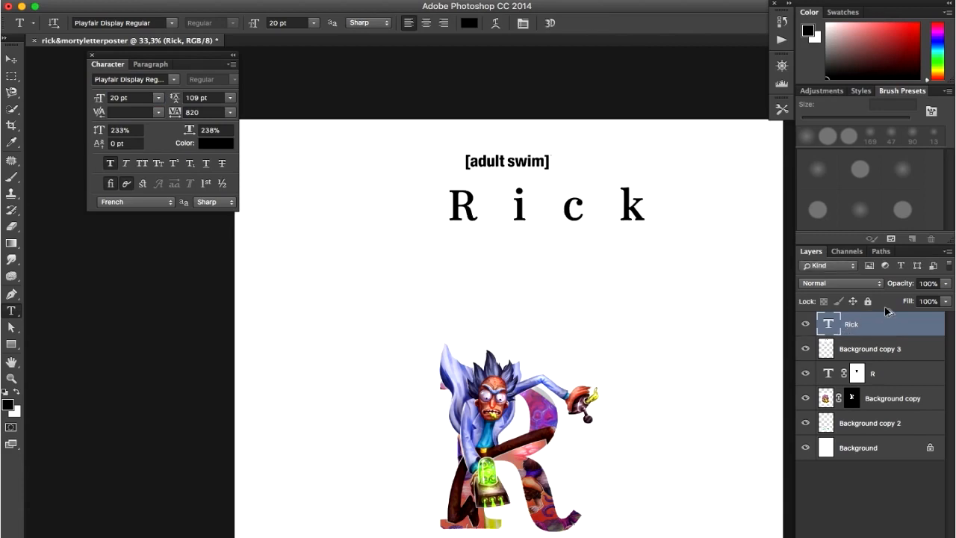
Duplicate the Rick text layer and replace the copy's text with "Sanchez".
{"action": "key", "text": "ctrl+j"}
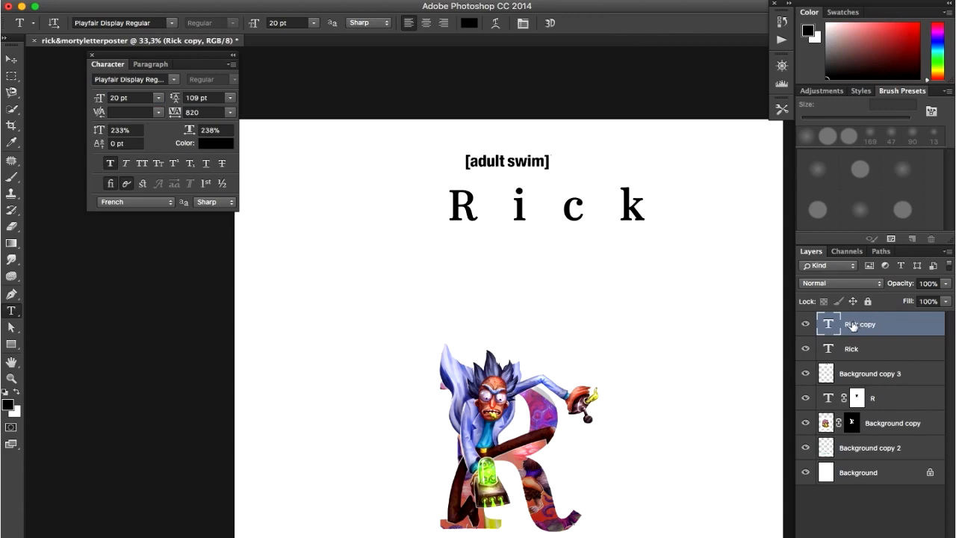
{"action": "double_click", "coordinate": [826, 324]}
{"action": "type", "text": "Sanch"}
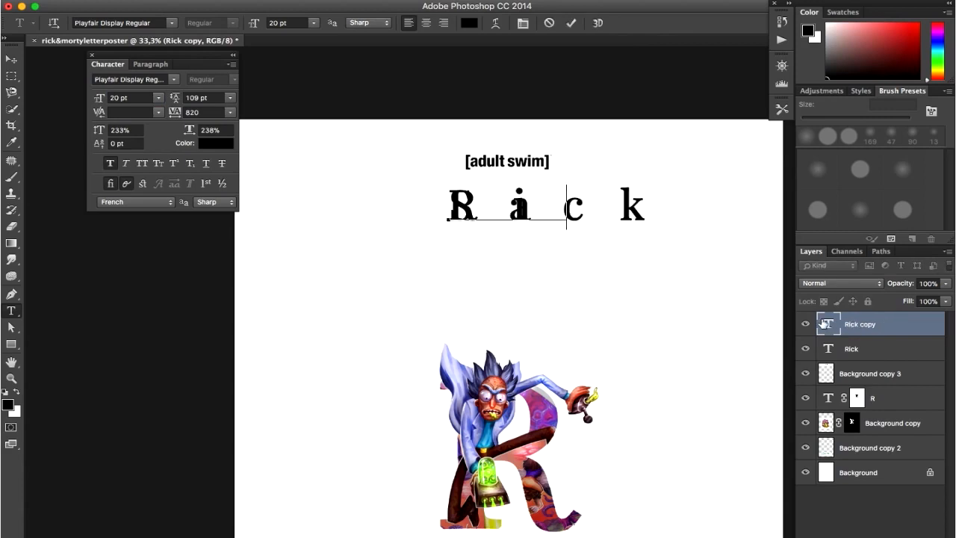
{"action": "type", "text": "e"}
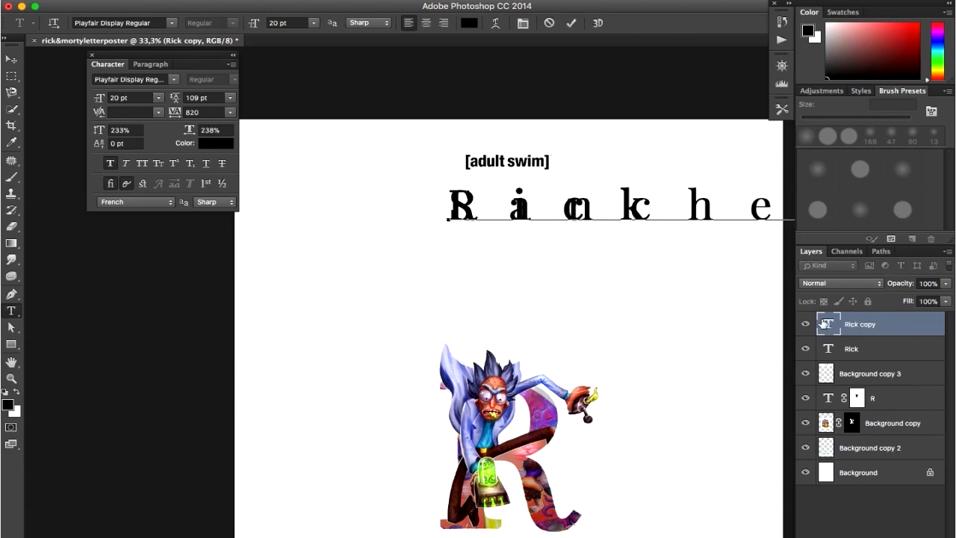
{"action": "left_click", "coordinate": [851, 330]}
Move the Sanchez text down to just above the Rick and Morty logo.
{"action": "key", "text": "v"}
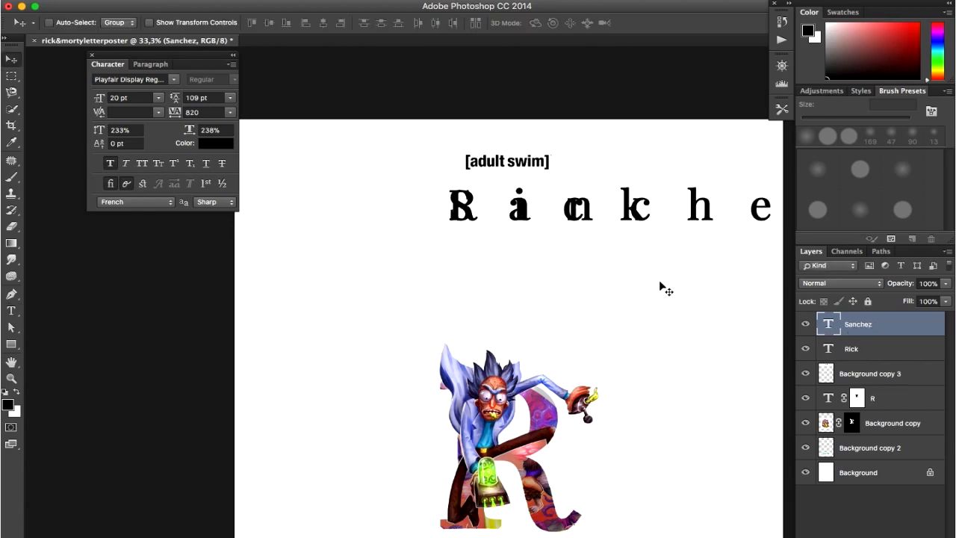
{"action": "left_click_drag", "start_coordinate": [659, 282], "coordinate": [588, 466]}
{"action": "left_click_drag", "start_coordinate": [608, 398], "coordinate": [629, 394]}
{"action": "left_click_drag", "start_coordinate": [661, 254], "coordinate": [621, 521]}
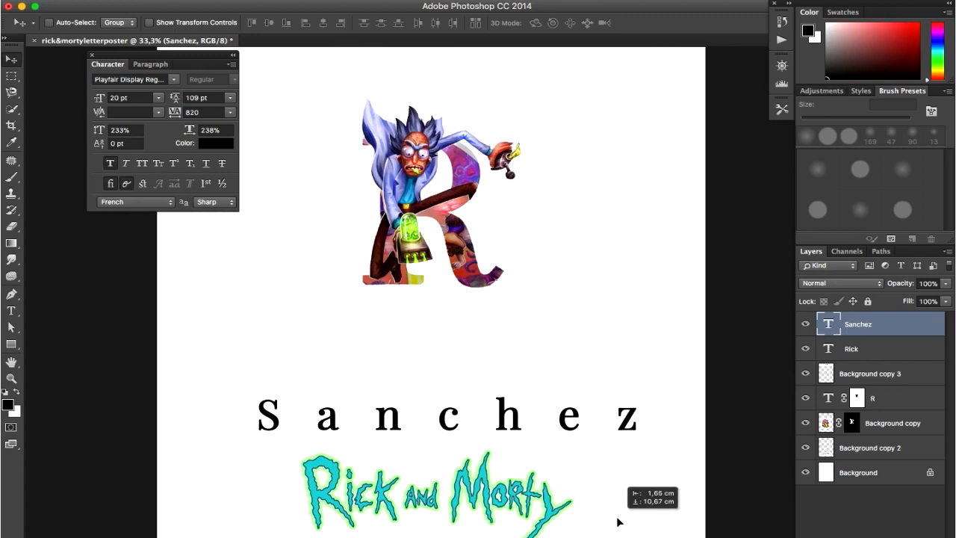
Replace the final z of Sanchez with a capital Z.
{"action": "key", "text": "t"}
{"action": "double_click", "coordinate": [490, 418]}
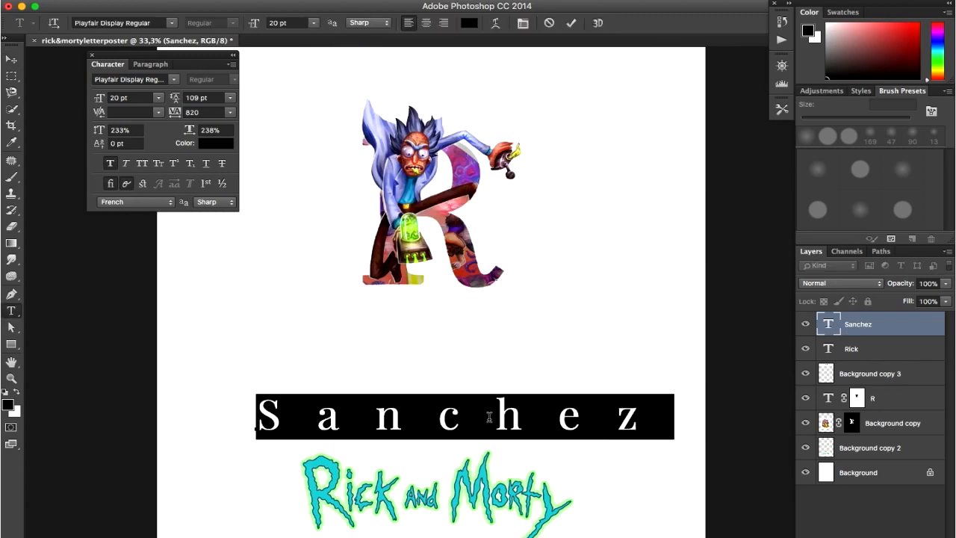
{"action": "left_click", "coordinate": [607, 428]}
{"action": "key", "text": "shift+Right"}
{"action": "type", "text": "Z"}
Lower the baseline shift of the capital Z and S so both letters sit slightly below the rest of the word.
{"action": "left_click", "coordinate": [557, 403]}
{"action": "left_click", "coordinate": [602, 403]}
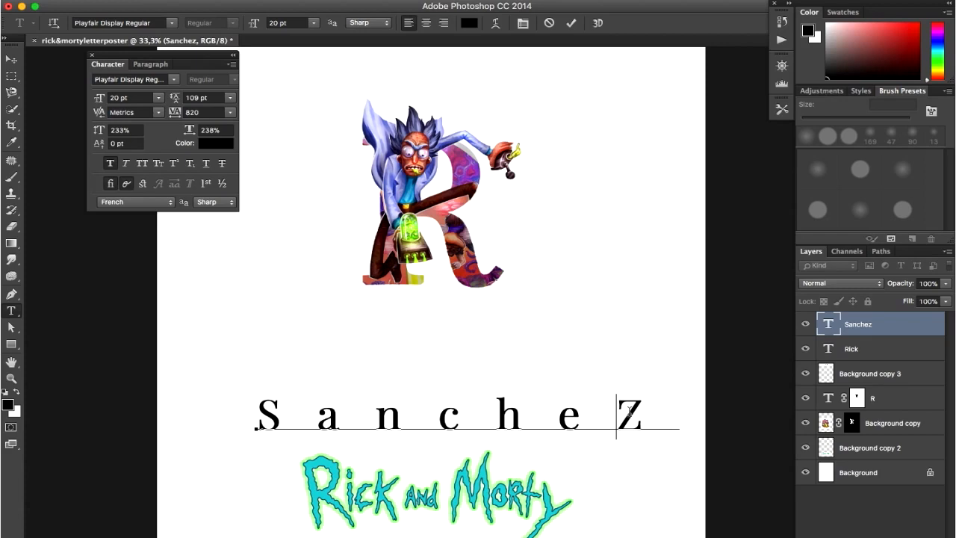
{"action": "key", "text": "shift+Right"}
{"action": "left_click_drag", "start_coordinate": [103, 144], "coordinate": [98, 146]}
{"action": "left_click_drag", "start_coordinate": [290, 410], "coordinate": [257, 411]}
{"action": "left_click_drag", "start_coordinate": [99, 152], "coordinate": [93, 151]}
{"action": "left_click", "coordinate": [901, 328]}
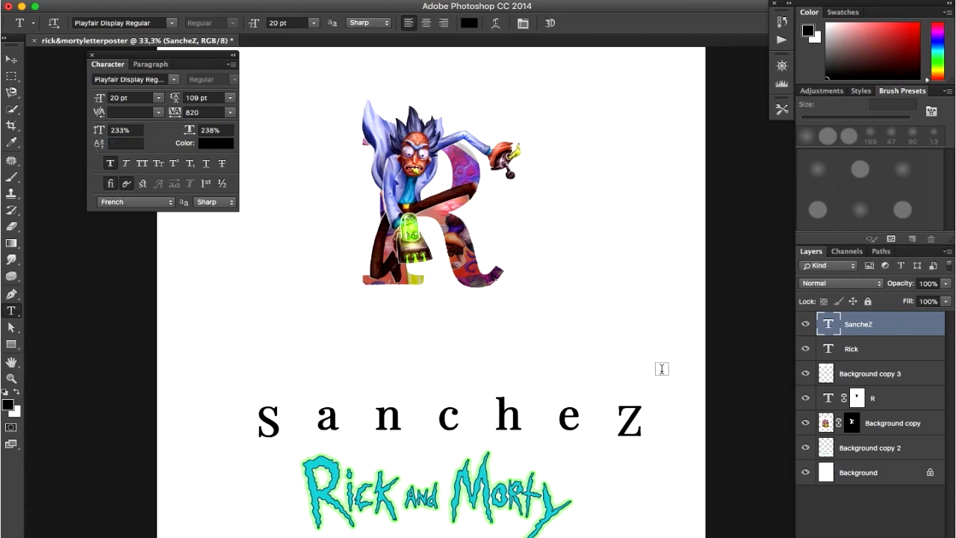
Nudge the SancheZ text about 0.39 cm to the left.
{"action": "key", "text": "v"}
{"action": "key", "text": "shift+Left"}
{"action": "key", "text": "shift+Left"}
{"action": "key", "text": "shift+Left"}
{"action": "key", "text": "shift+Left"}
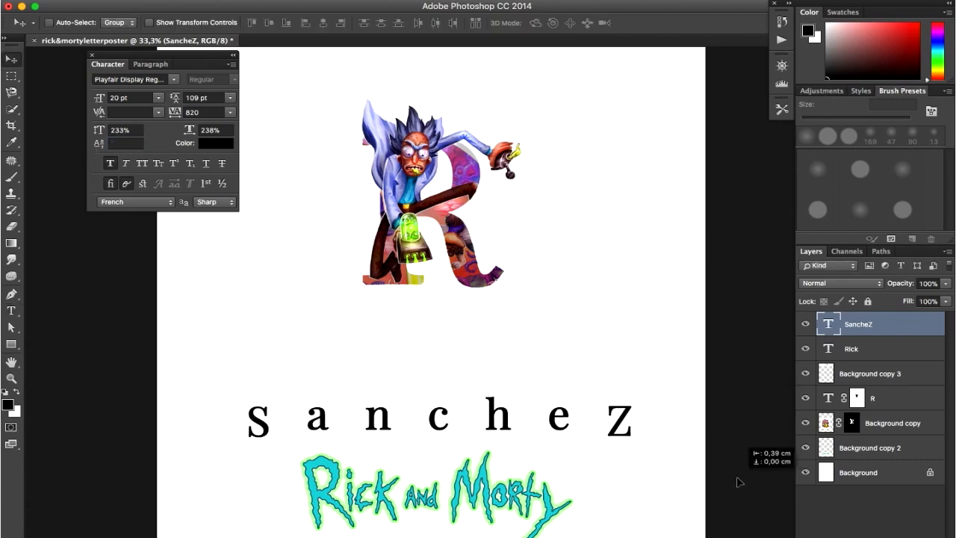
Try to align the horizontal centers of both name texts, R, Background copy and Background copy 2 with the Background layer.
{"action": "key", "text": "super+minus"}
{"action": "key", "text": "super+minus"}
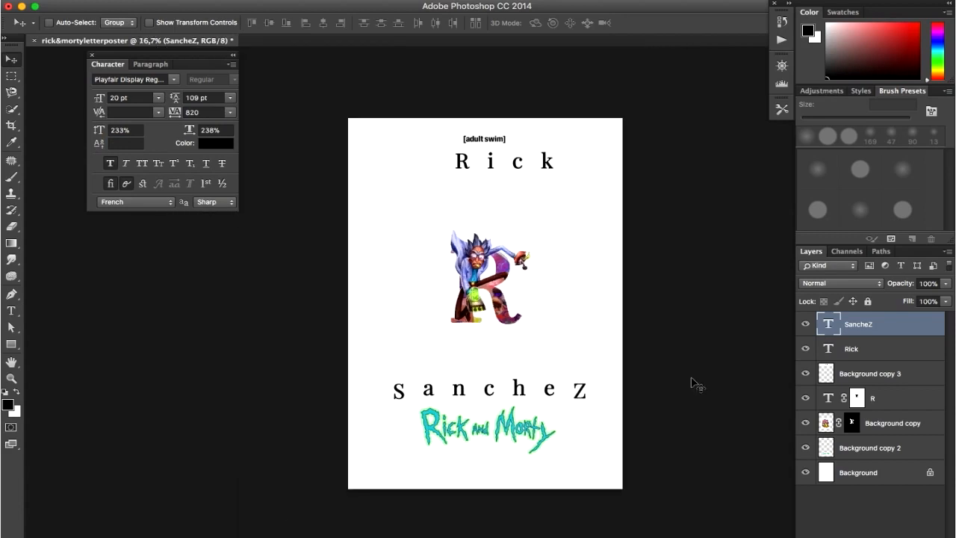
{"action": "left_click", "coordinate": [877, 351], "text": "shift"}
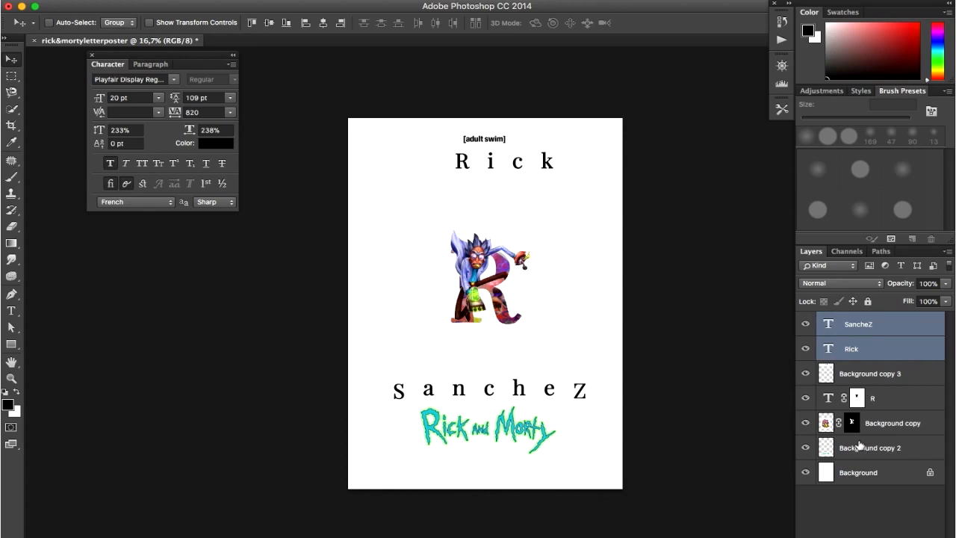
{"action": "left_click", "coordinate": [925, 428], "text": "super"}
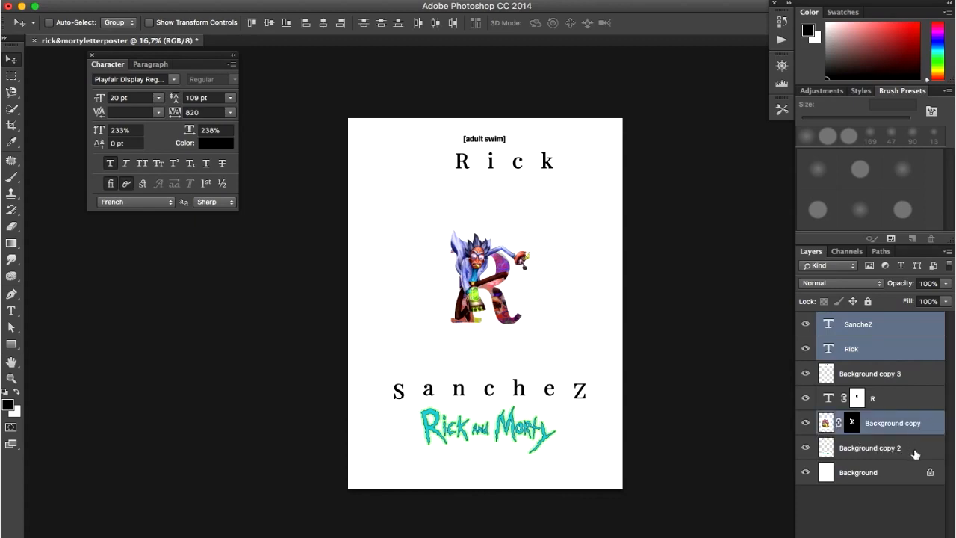
{"action": "left_click", "coordinate": [915, 453], "text": "super"}
{"action": "left_click", "coordinate": [911, 404], "text": "super"}
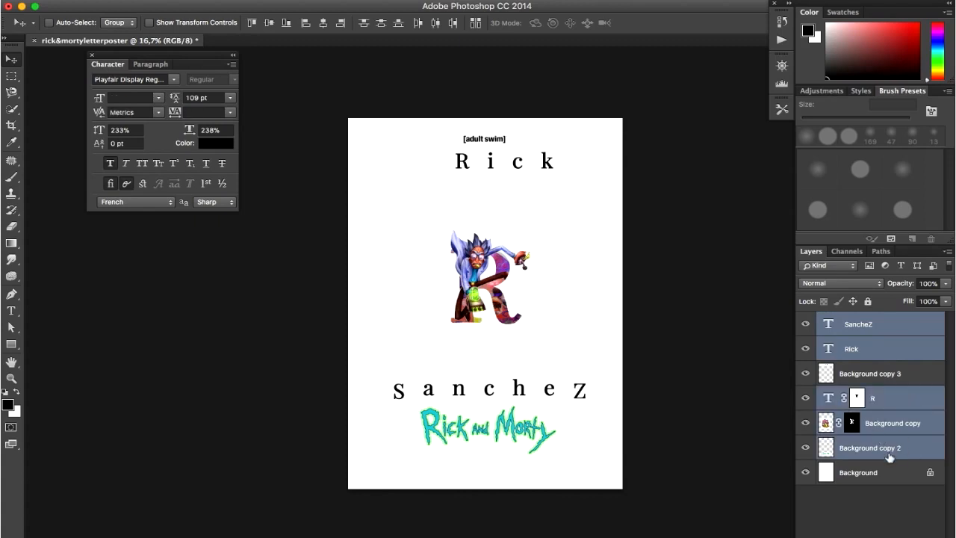
{"action": "left_click", "coordinate": [886, 475], "text": "super"}
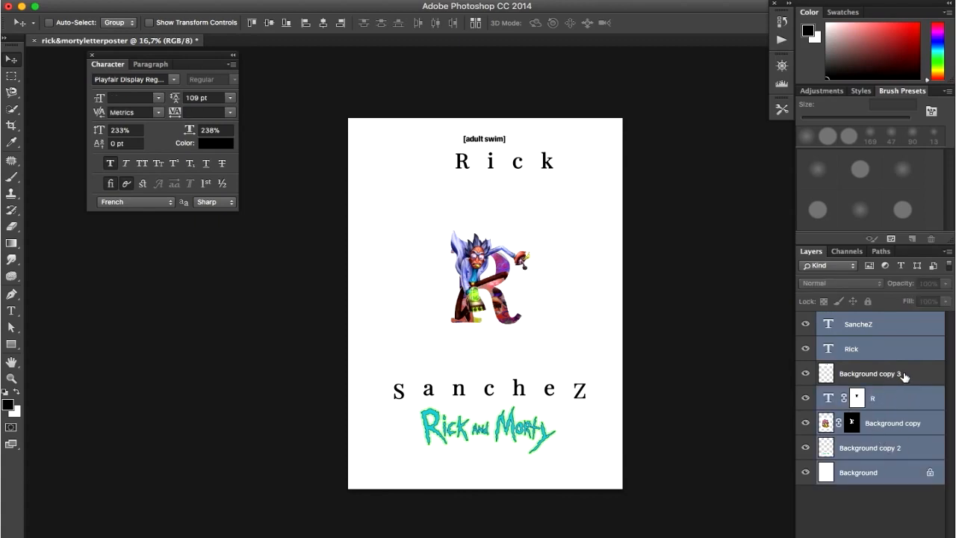
{"action": "left_click", "coordinate": [323, 23]}
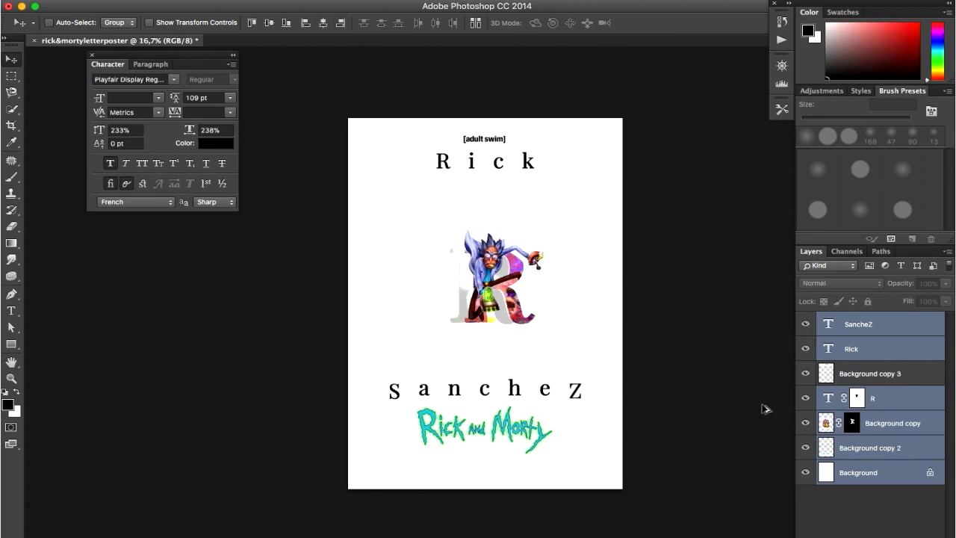
{"action": "key", "text": "super+z"}
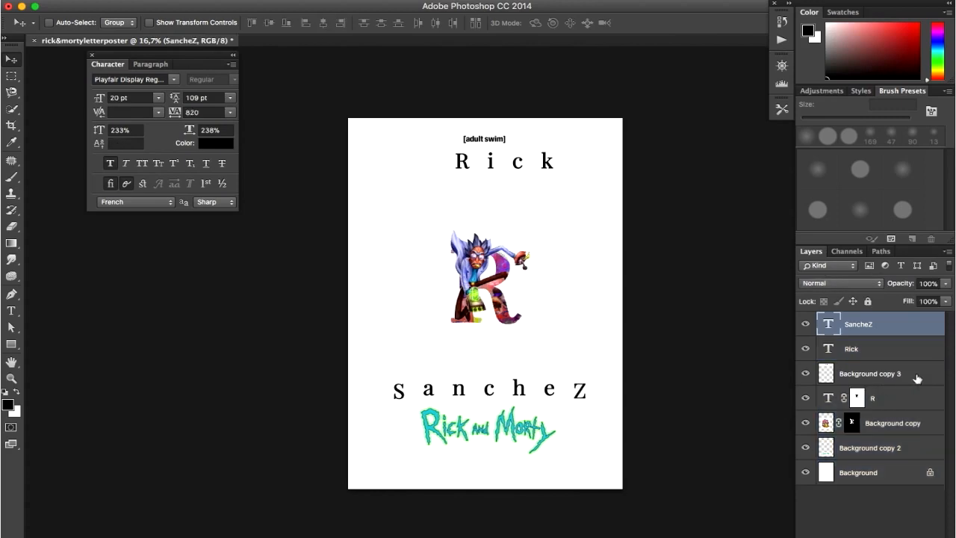
Align the horizontal centers of the Rick and SancheZ text layers with the Background layer.
{"action": "left_click", "coordinate": [878, 349], "text": "shift"}
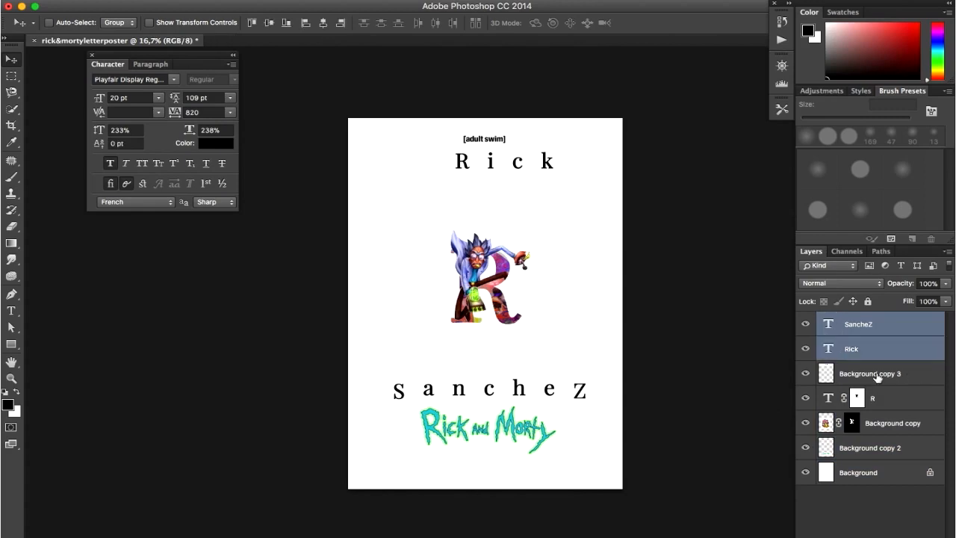
{"action": "left_click", "coordinate": [896, 474], "text": "super"}
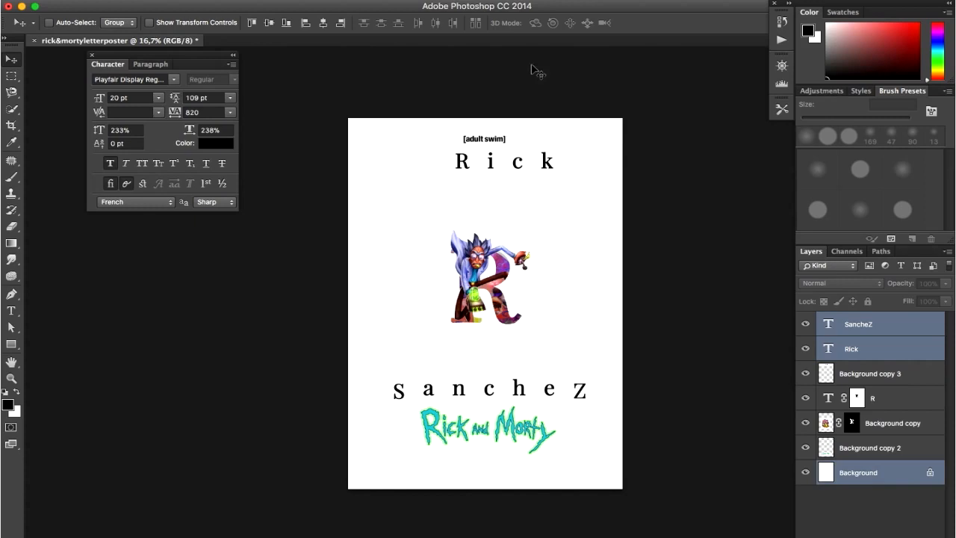
{"action": "left_click", "coordinate": [323, 24]}
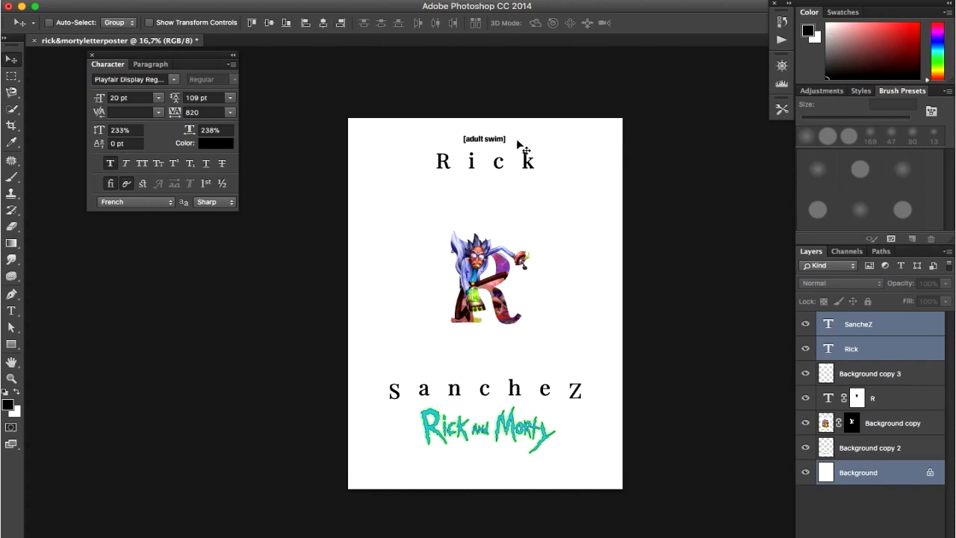
{"action": "left_click", "coordinate": [878, 351]}
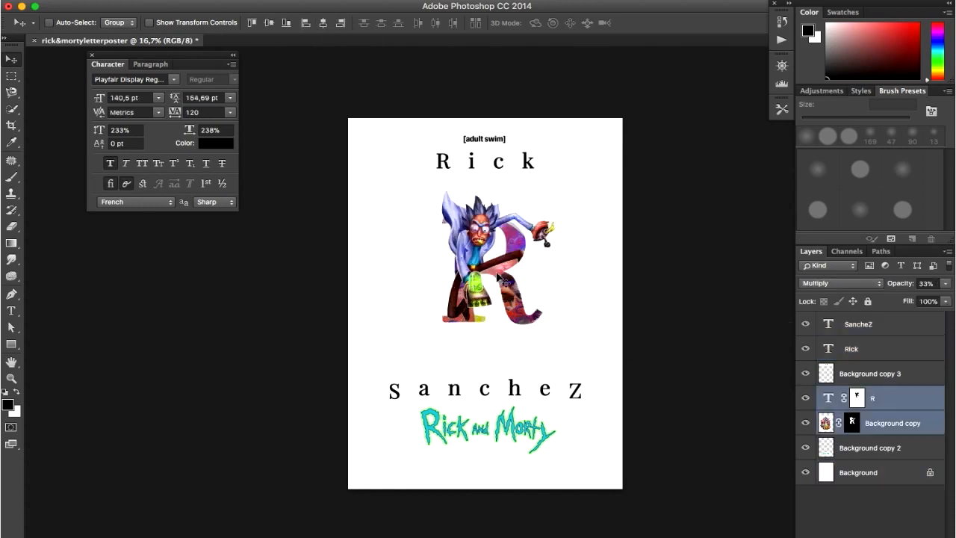
Switch to the browser and bring the green portal image from the Google results into the poster as a new layer.
{"action": "key", "text": "ctrl+Right"}
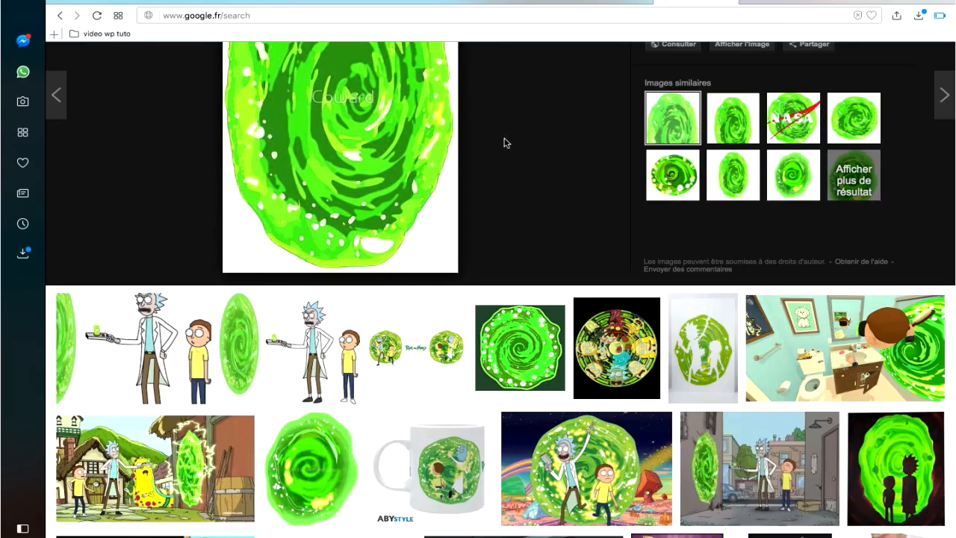
{"action": "left_click_drag", "start_coordinate": [289, 171], "coordinate": [344, 198]}
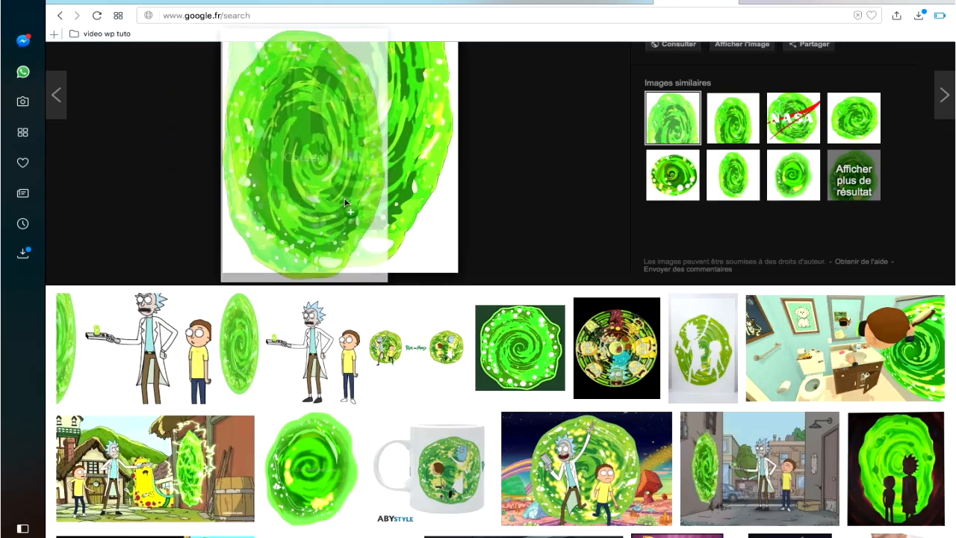
{"action": "key", "text": "F4"}
{"action": "left_click_drag", "start_coordinate": [430, 375], "coordinate": [435, 421]}
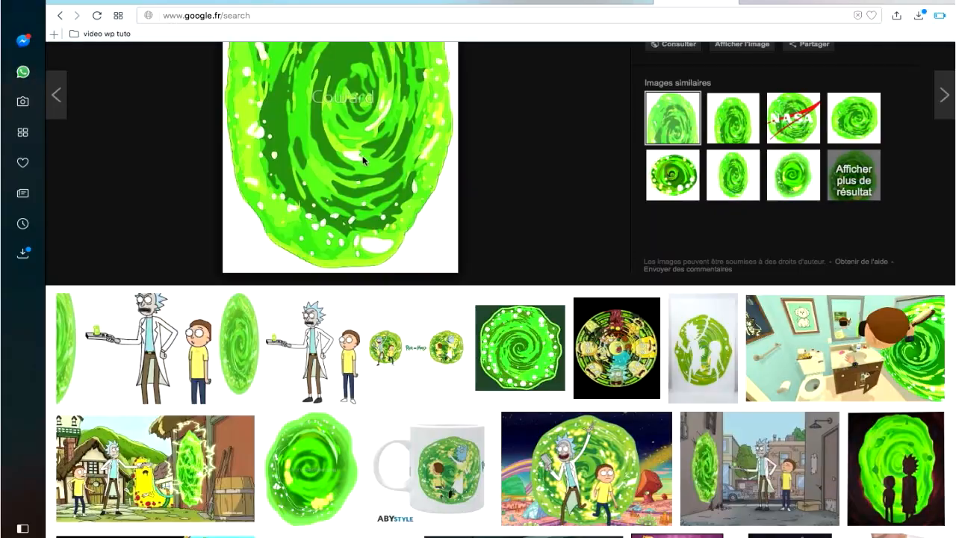
{"action": "left_click_drag", "start_coordinate": [362, 156], "coordinate": [345, 169]}
{"action": "key", "text": "super+Tab"}
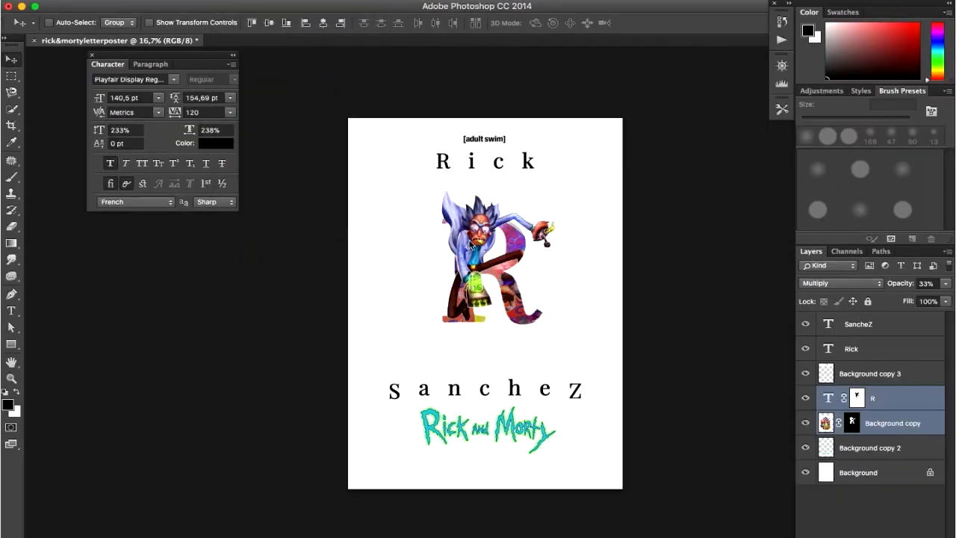
Rotate the portal by -90°, place it between the R and SancheZ, and stretch its height setting to about 195% so it spans the name's width.
{"action": "key", "text": "super+t"}
{"action": "left_click_drag", "start_coordinate": [536, 257], "coordinate": [380, 215]}
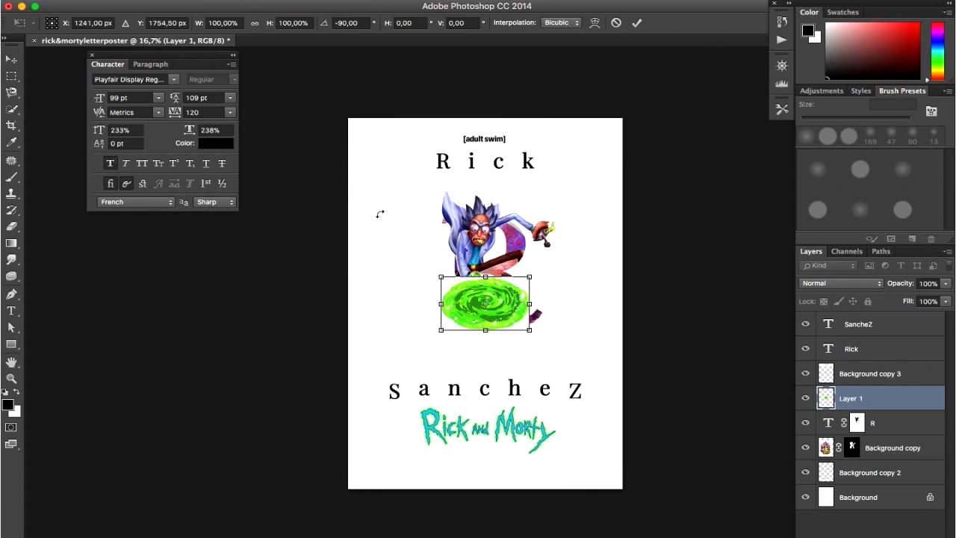
{"action": "left_click_drag", "start_coordinate": [510, 312], "coordinate": [510, 357]}
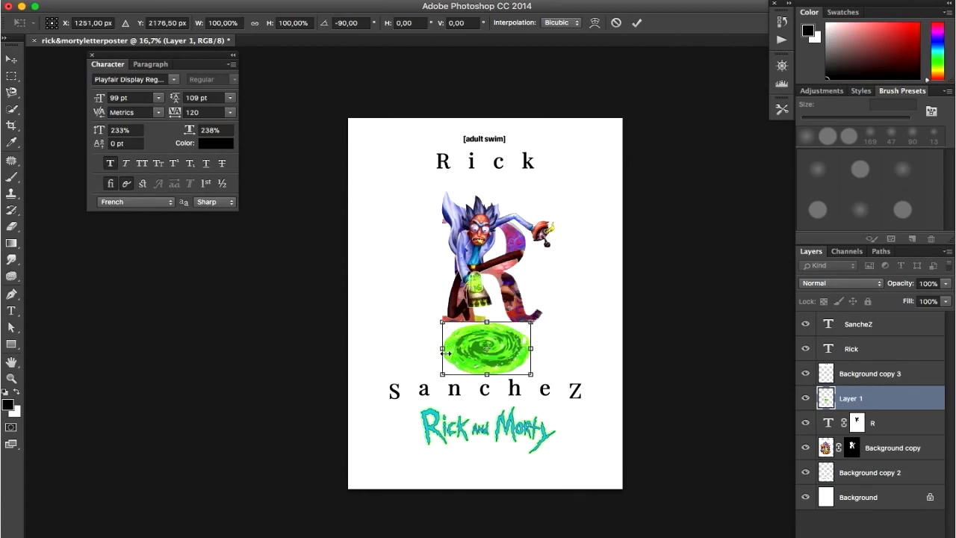
{"action": "left_click_drag", "start_coordinate": [442, 347], "coordinate": [397, 348]}
{"action": "left_click_drag", "start_coordinate": [534, 349], "coordinate": [572, 349]}
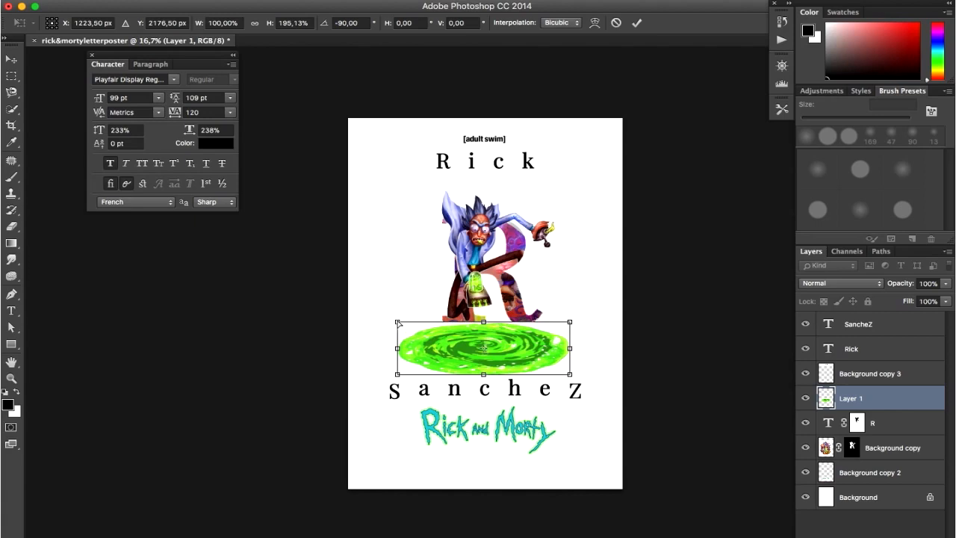
Distort the portal into a flat perspective ellipse under the R, with a narrow far edge and a wide near edge.
{"action": "left_click_drag", "start_coordinate": [396, 322], "coordinate": [421, 335]}
{"action": "left_click_drag", "start_coordinate": [571, 322], "coordinate": [543, 338]}
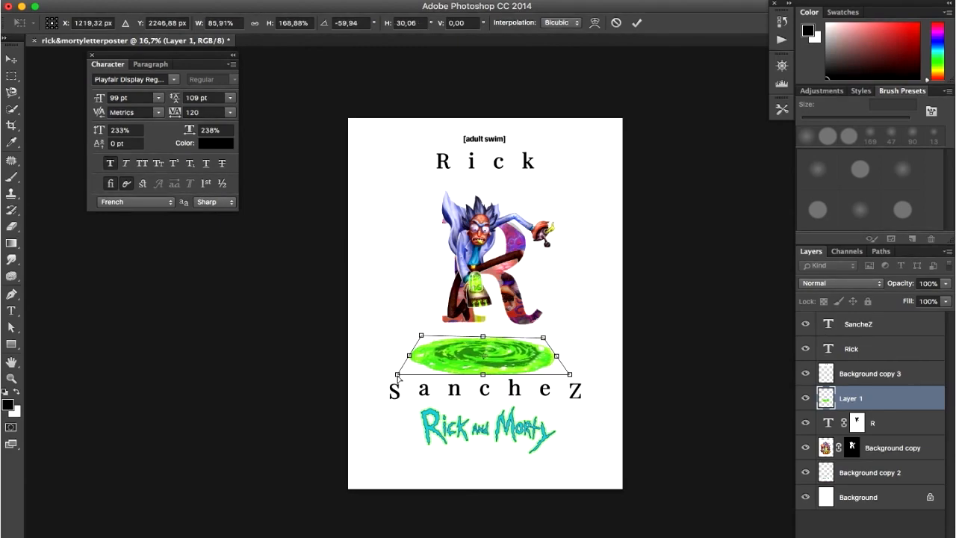
{"action": "left_click_drag", "start_coordinate": [397, 376], "coordinate": [395, 370]}
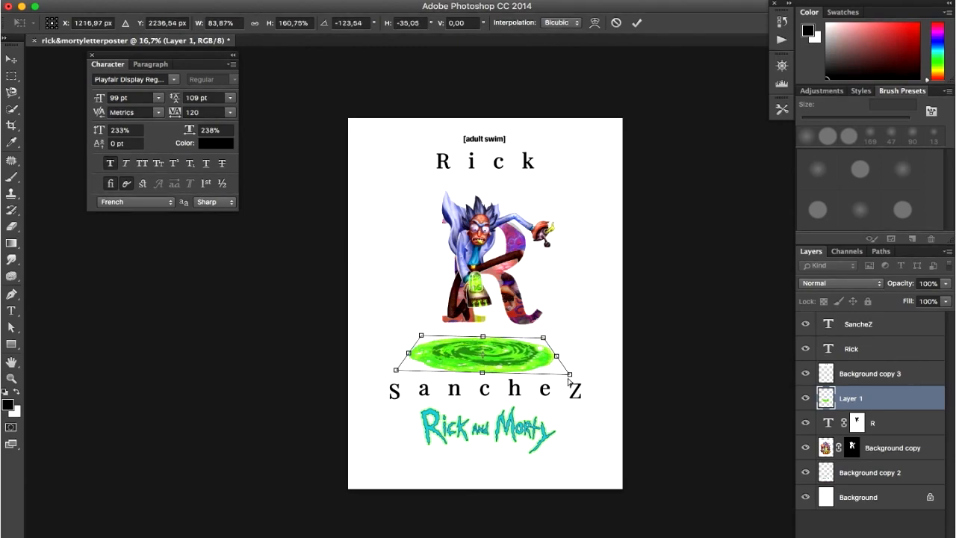
{"action": "left_click_drag", "start_coordinate": [571, 373], "coordinate": [575, 369]}
{"action": "left_click_drag", "start_coordinate": [424, 336], "coordinate": [440, 341]}
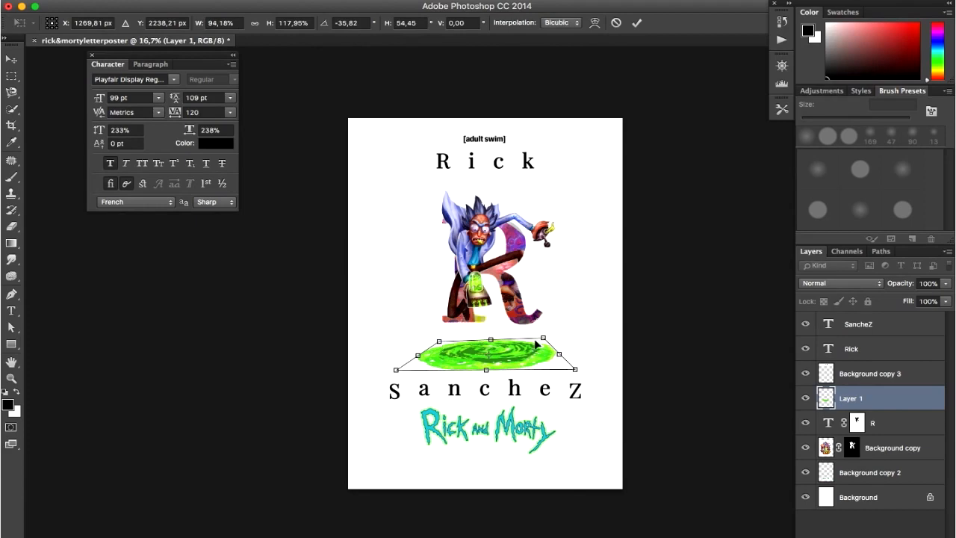
{"action": "left_click_drag", "start_coordinate": [543, 338], "coordinate": [544, 343]}
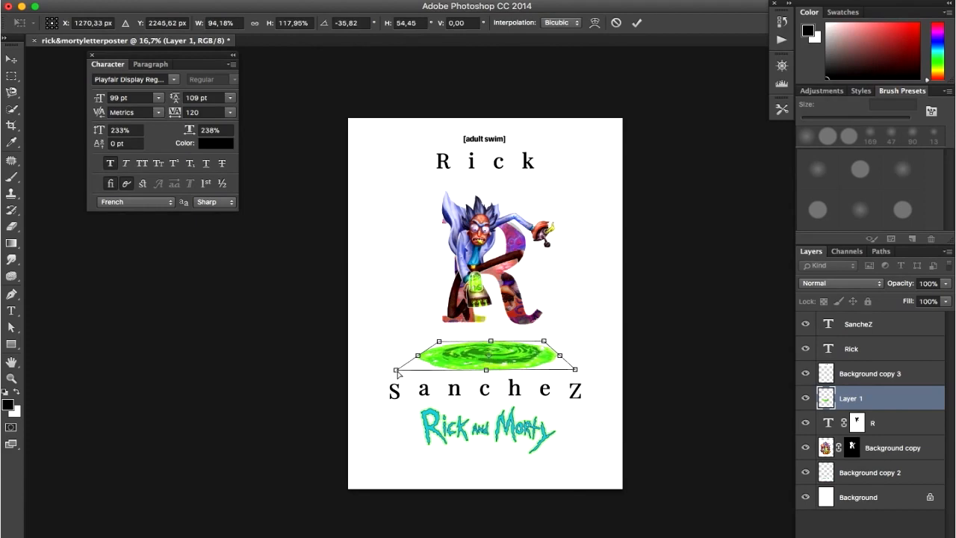
{"action": "left_click_drag", "start_coordinate": [396, 370], "coordinate": [384, 369]}
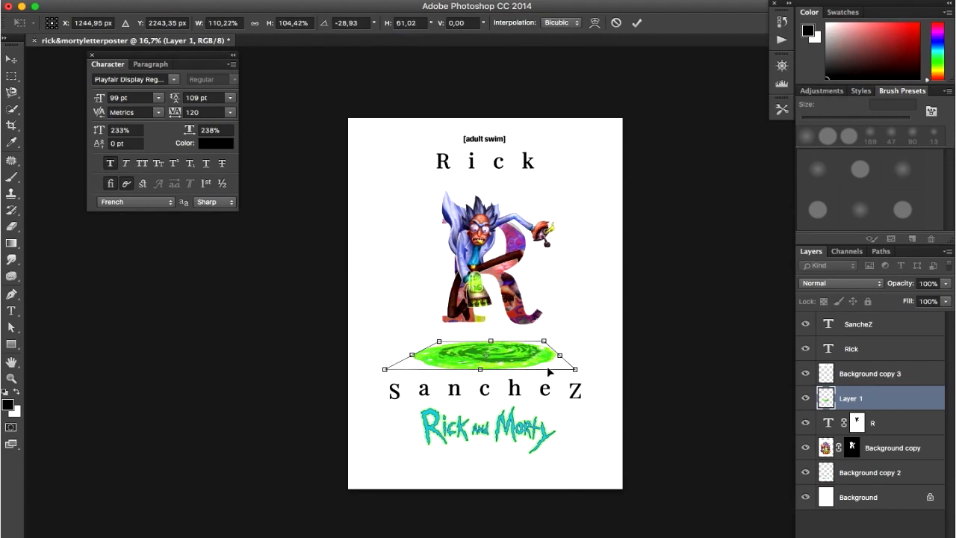
{"action": "left_click_drag", "start_coordinate": [576, 373], "coordinate": [590, 373]}
{"action": "left_click_drag", "start_coordinate": [492, 344], "coordinate": [491, 345]}
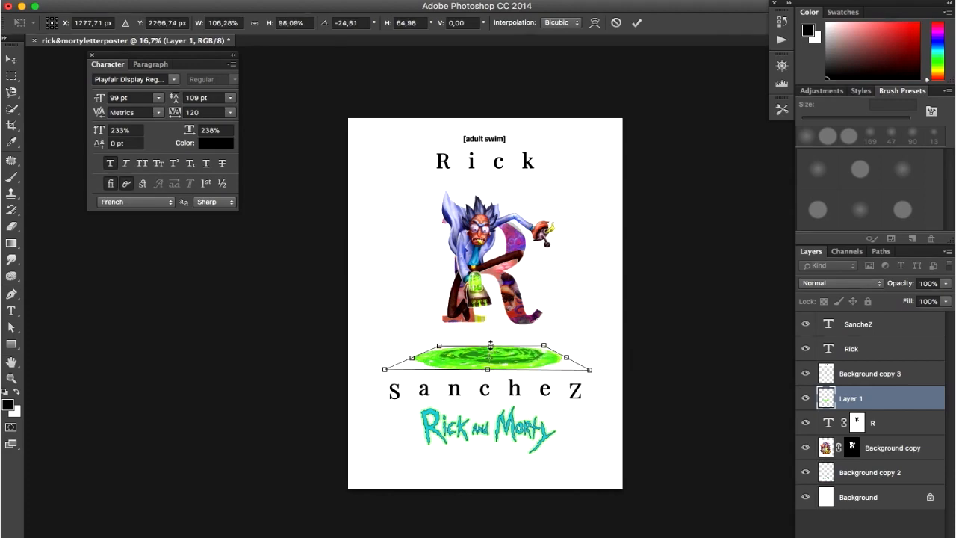
{"action": "key", "text": "Return"}
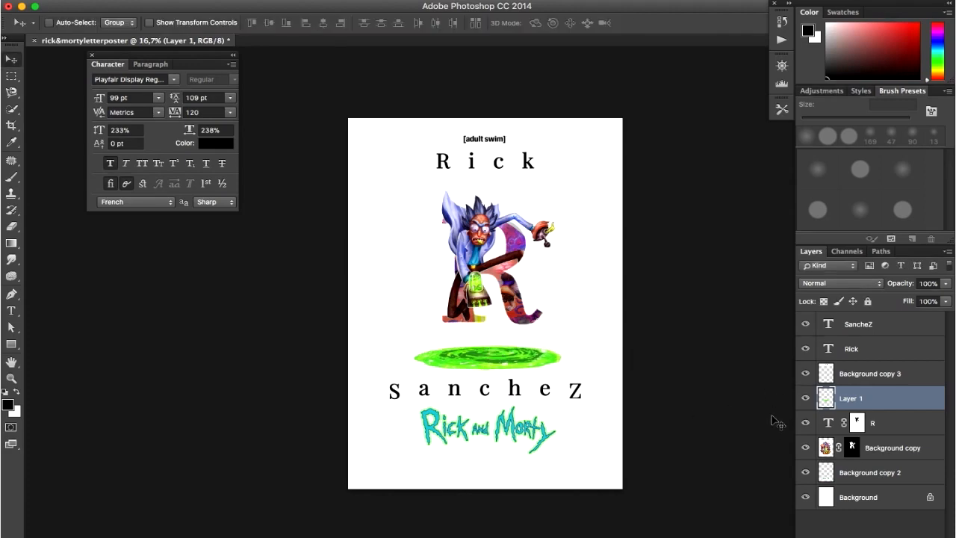
Duplicate the portal layer, stretch the copy upward to Rick's face, and set its blend mode to Multiply.
{"action": "key", "text": "ctrl+j"}
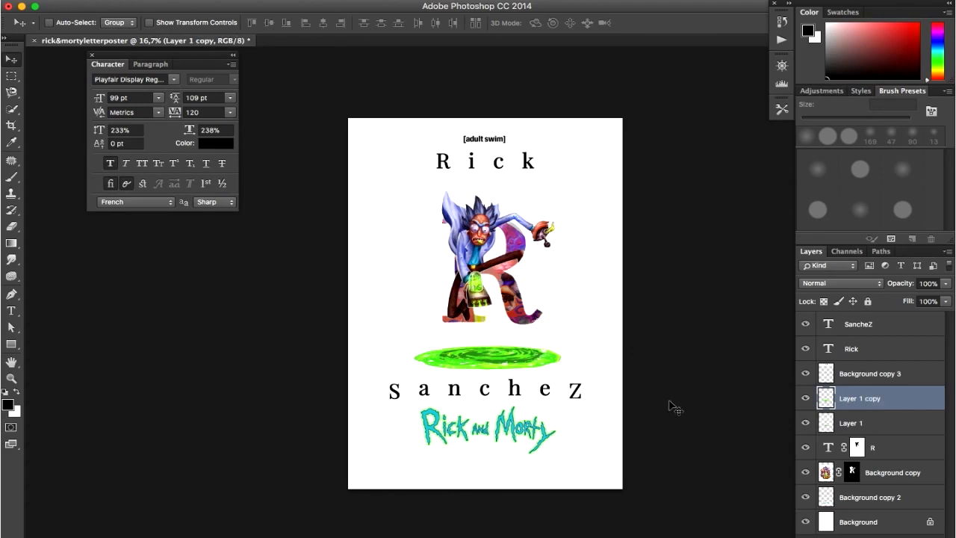
{"action": "key", "text": "ctrl+t"}
{"action": "left_click_drag", "start_coordinate": [486, 347], "coordinate": [485, 238]}
{"action": "key", "text": "Return"}
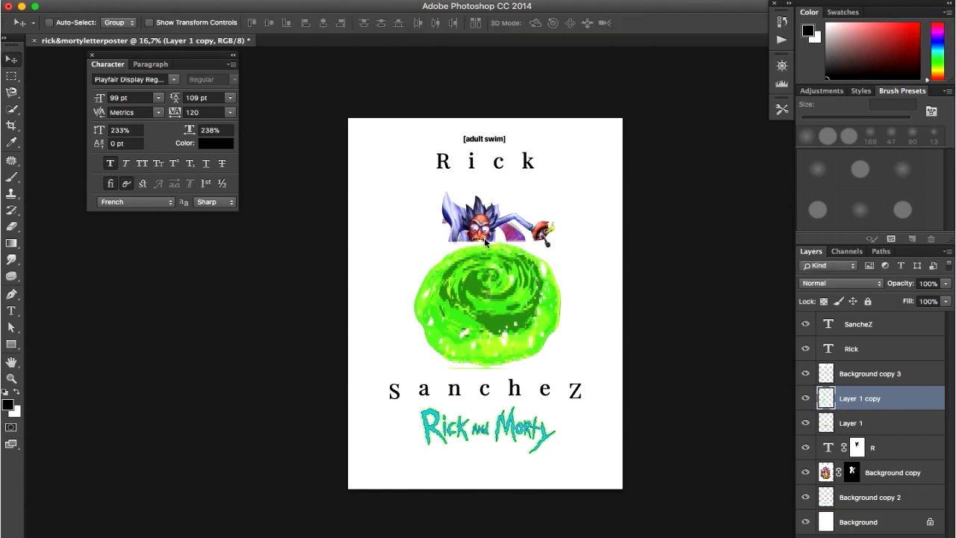
{"action": "left_click", "coordinate": [878, 288]}
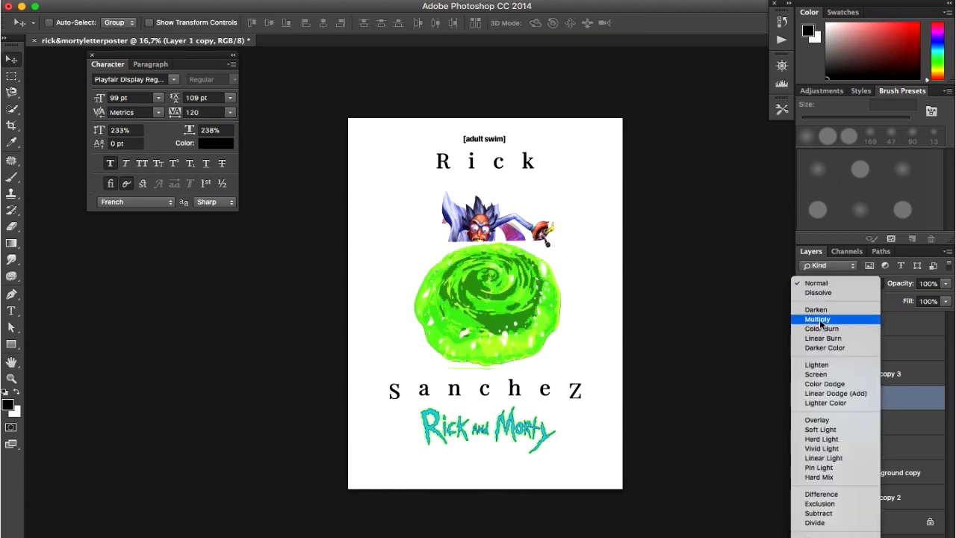
{"action": "left_click", "coordinate": [822, 326]}
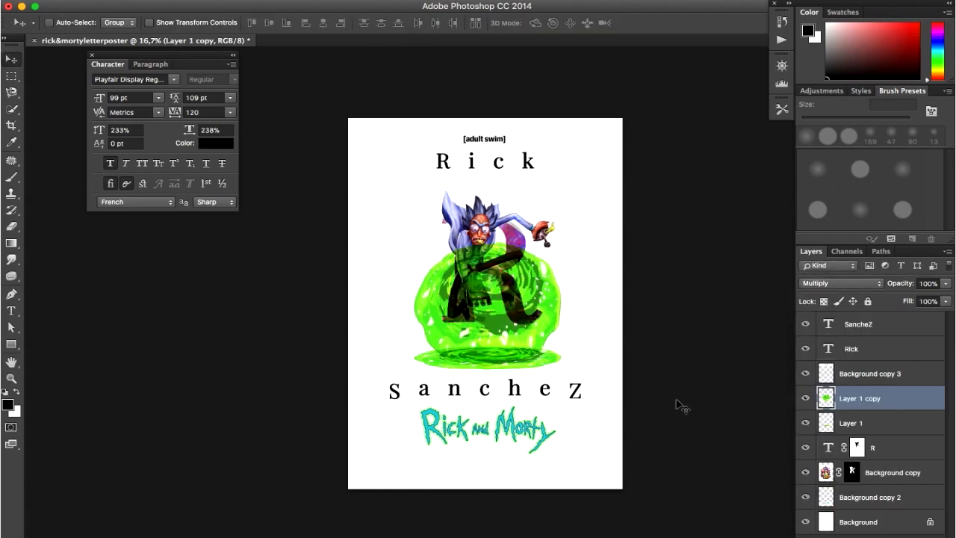
Trim the portal copy to a beam widening upward, using a Pen path converted to a selection with 0 px feather.
{"action": "key", "text": "p"}
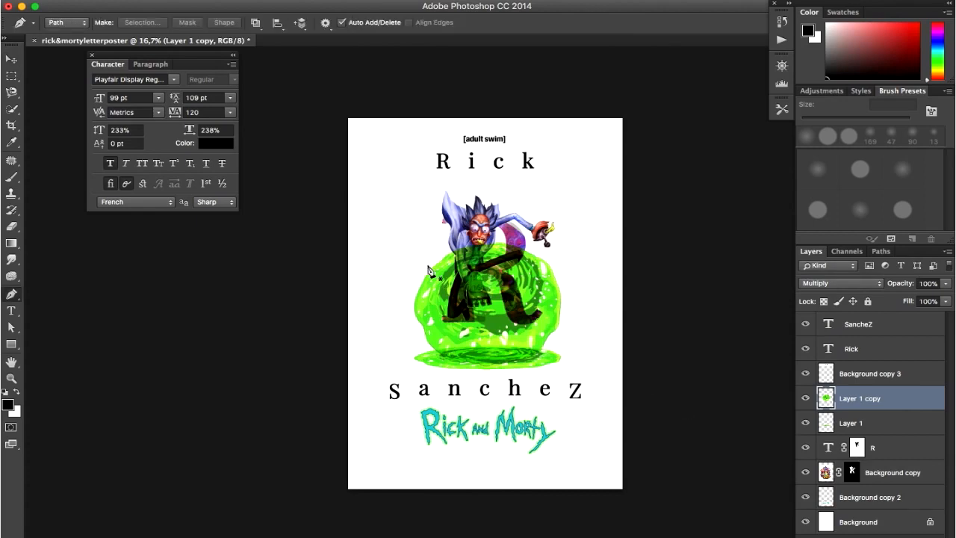
{"action": "left_click", "coordinate": [412, 242]}
{"action": "left_click", "coordinate": [450, 364]}
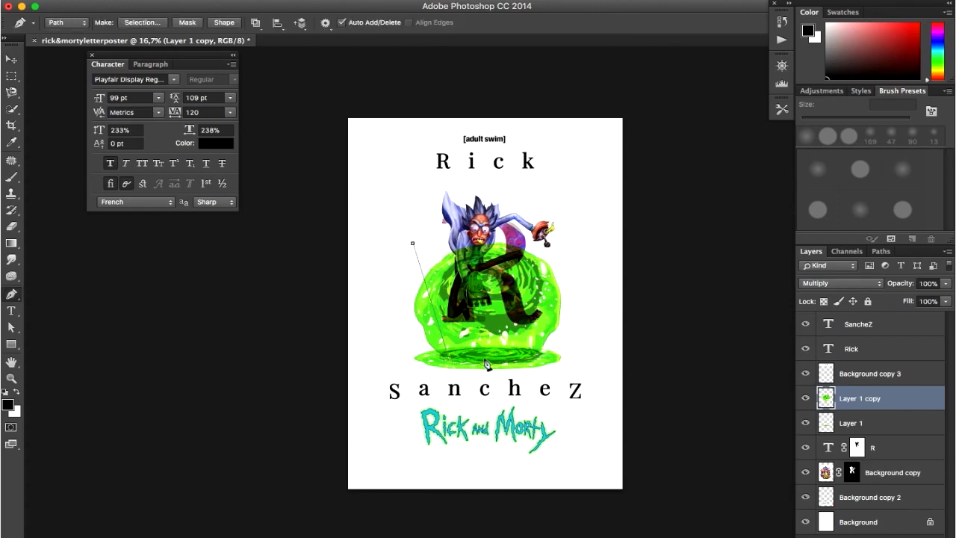
{"action": "left_click", "coordinate": [566, 235]}
{"action": "left_click", "coordinate": [413, 242]}
{"action": "right_click", "coordinate": [469, 290]}
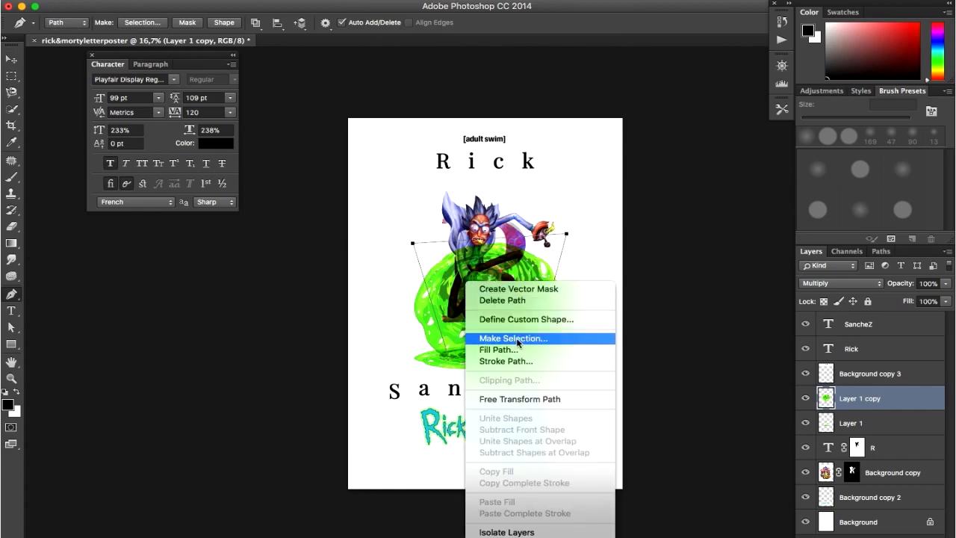
{"action": "left_click", "coordinate": [514, 336]}
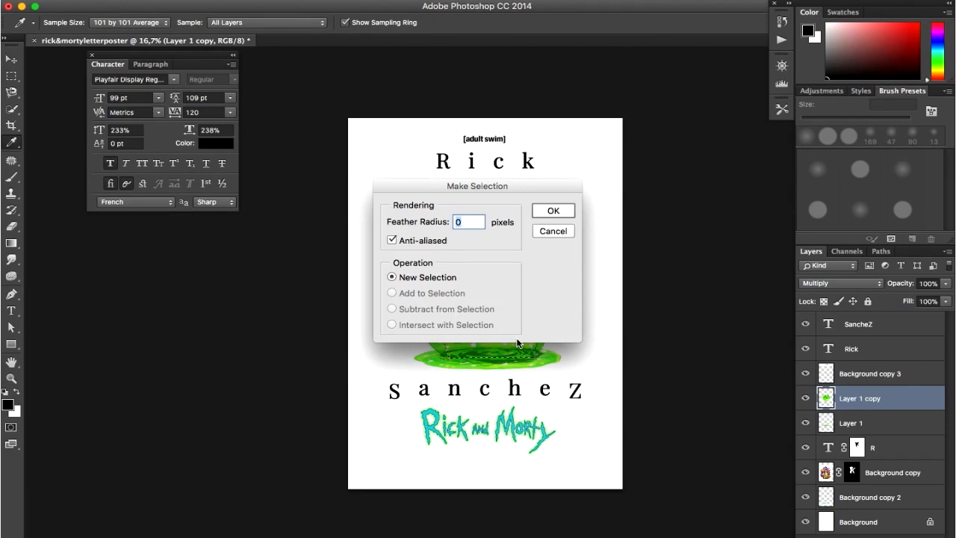
{"action": "key", "text": "Return"}
{"action": "key", "text": "ctrl+d"}
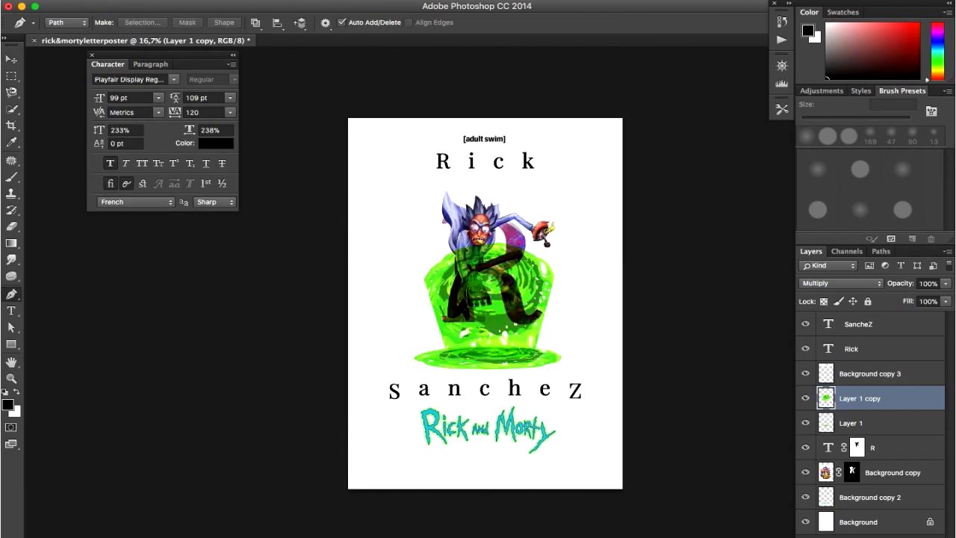
Apply a Motion Blur to the portal copy with a -90° angle and a distance of 781 pixels.
{"action": "left_click", "coordinate": [313, 1]}
{"action": "mouse_move", "coordinate": [370, 127]}
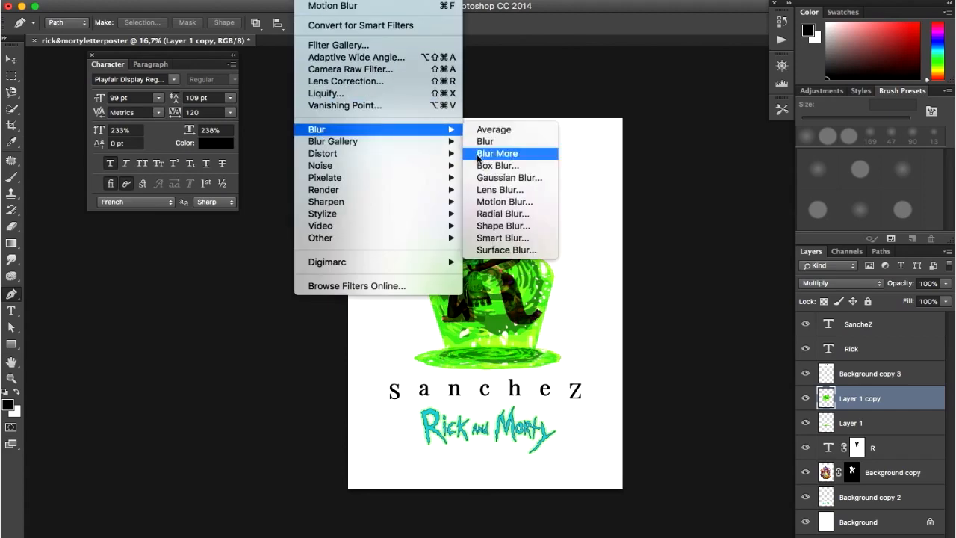
{"action": "left_click", "coordinate": [506, 202]}
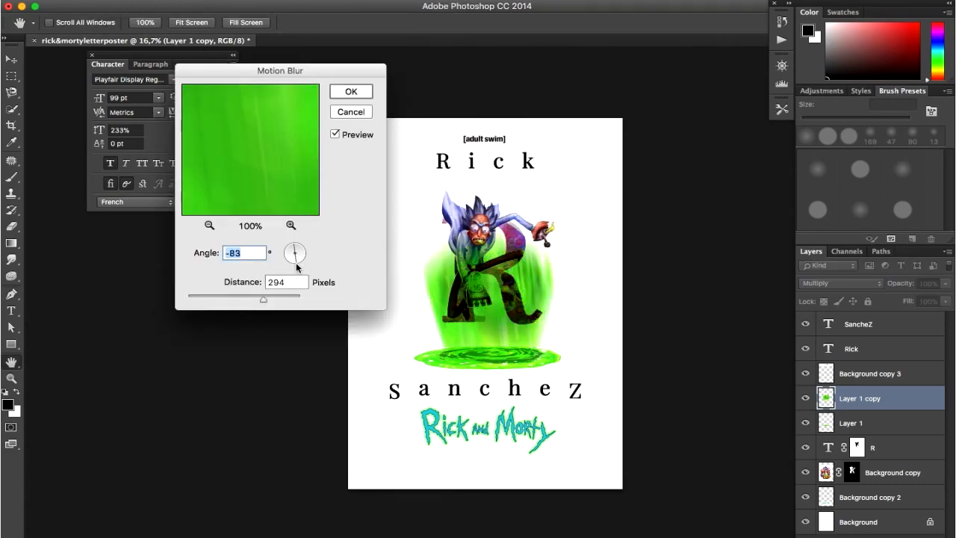
{"action": "left_click", "coordinate": [296, 262]}
{"action": "left_click_drag", "start_coordinate": [263, 299], "coordinate": [275, 299]}
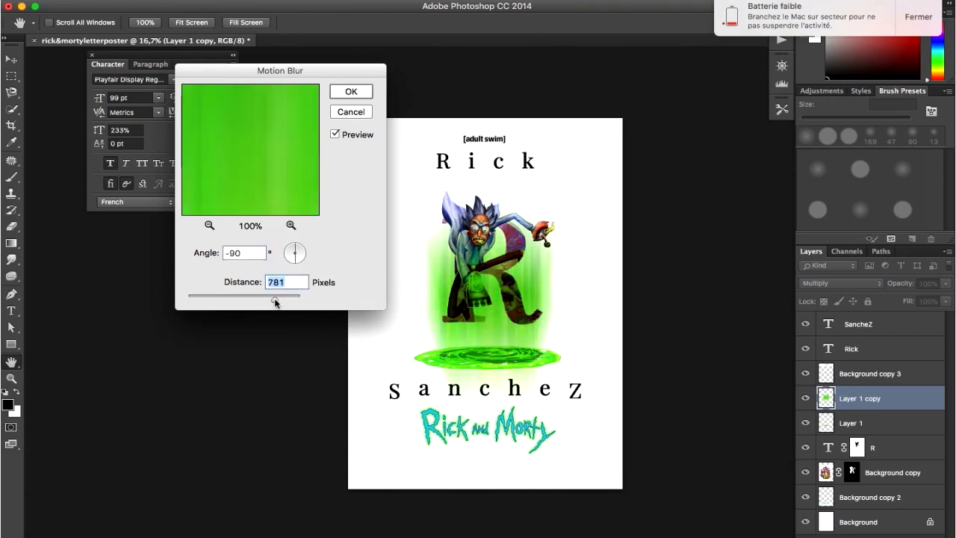
{"action": "key", "text": "Return"}
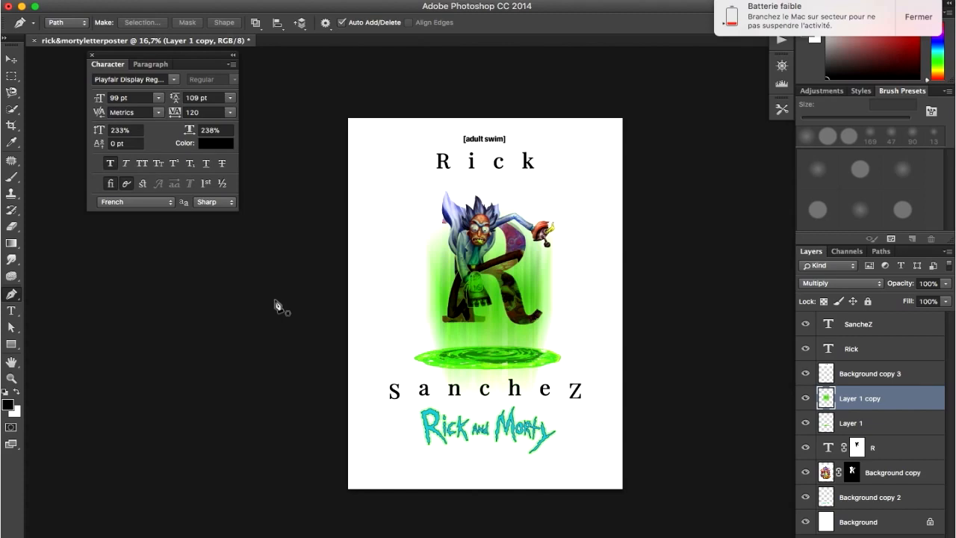
{"action": "left_click", "coordinate": [916, 21]}
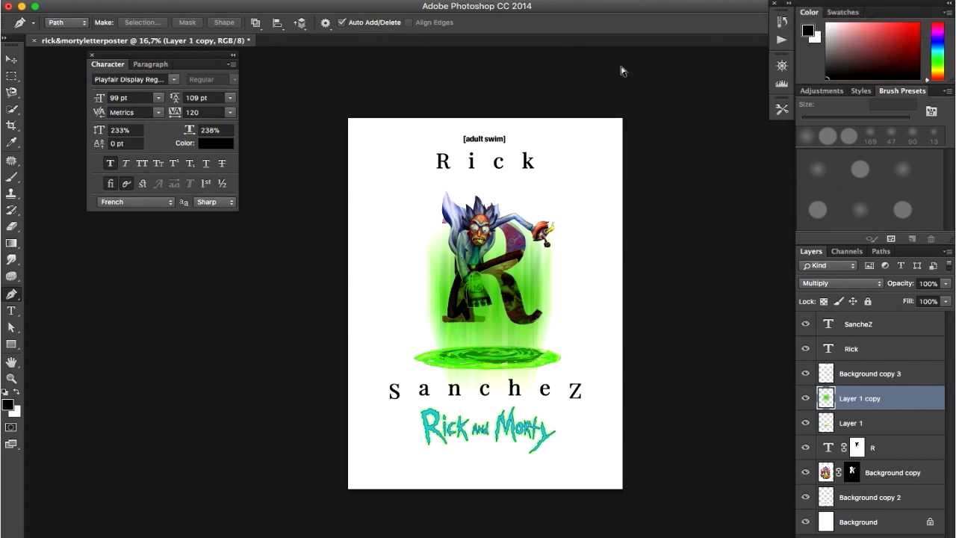
Distort the blurred light beam by pulling both upper corners outward almost to the page edges.
{"action": "key", "text": "super+t"}
{"action": "left_click_drag", "start_coordinate": [424, 200], "coordinate": [375, 197]}
{"action": "left_click_drag", "start_coordinate": [555, 201], "coordinate": [598, 199]}
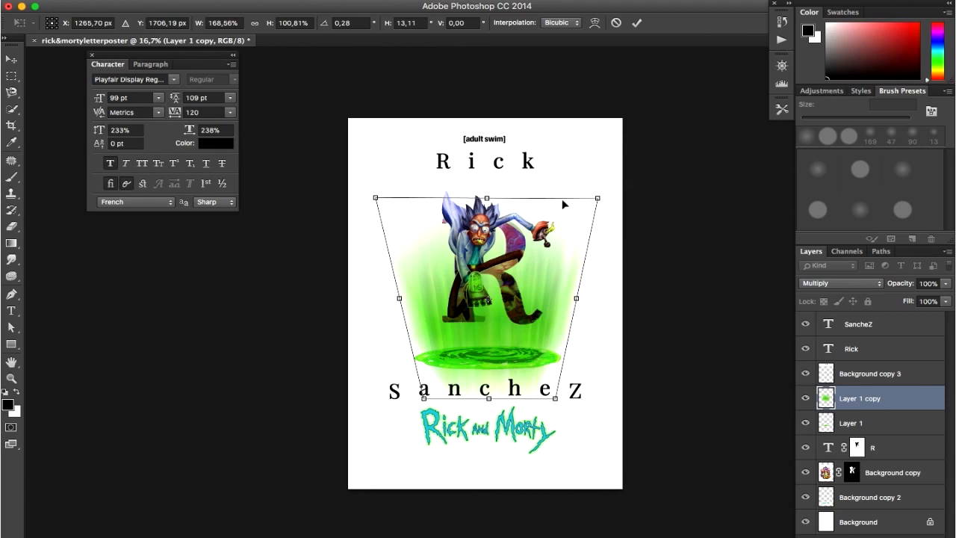
{"action": "left_click_drag", "start_coordinate": [376, 200], "coordinate": [356, 201]}
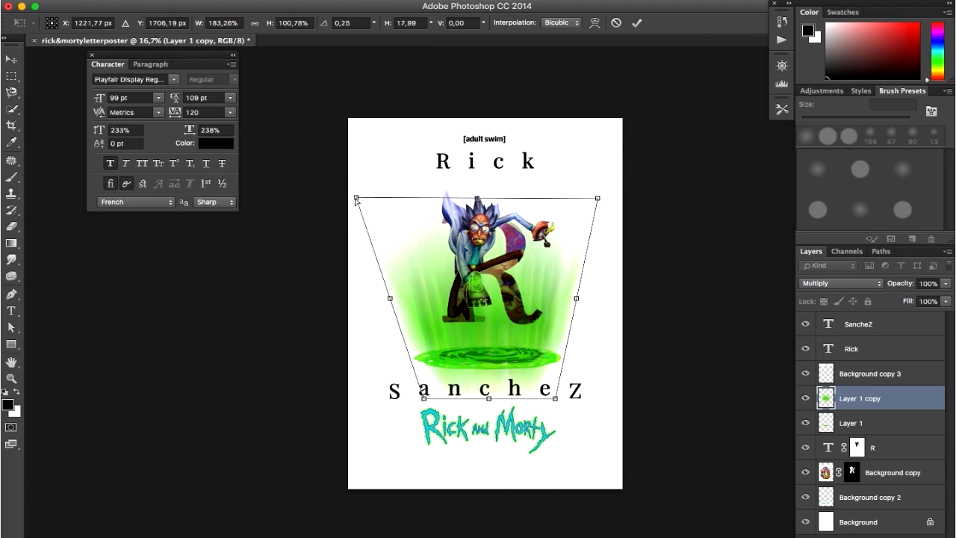
{"action": "left_click_drag", "start_coordinate": [599, 201], "coordinate": [609, 199]}
{"action": "key", "text": "Return"}
{"action": "key", "text": "p"}
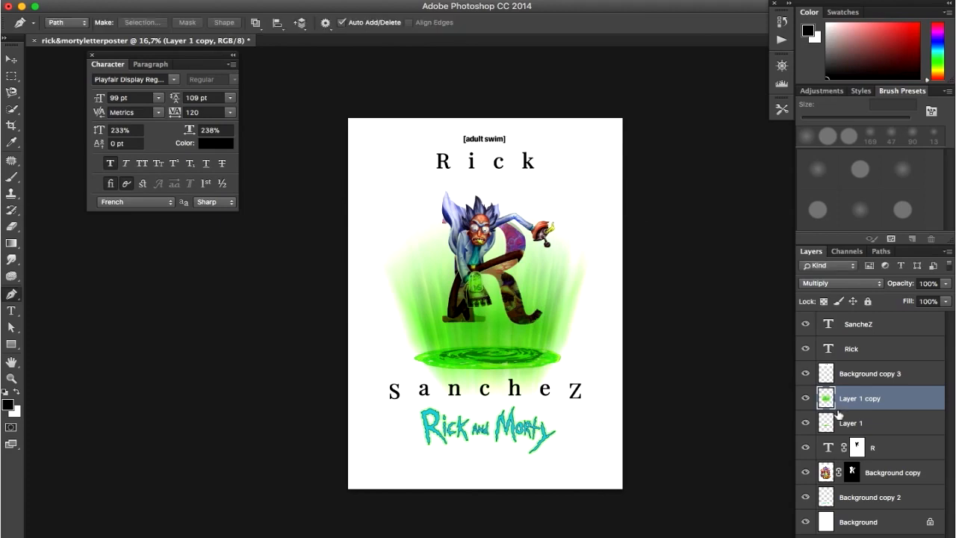
Add a layer mask to the light beam and fade its upper and lower ends with black-to-transparent gradients.
{"action": "left_click", "coordinate": [854, 536]}
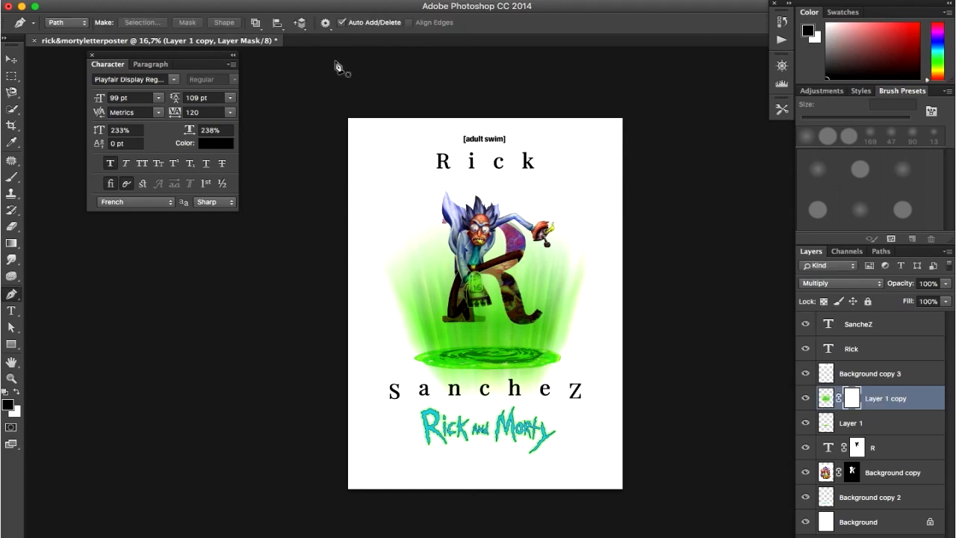
{"action": "key", "text": "g"}
{"action": "left_click_drag", "start_coordinate": [500, 144], "coordinate": [487, 366]}
{"action": "left_click_drag", "start_coordinate": [483, 422], "coordinate": [483, 357]}
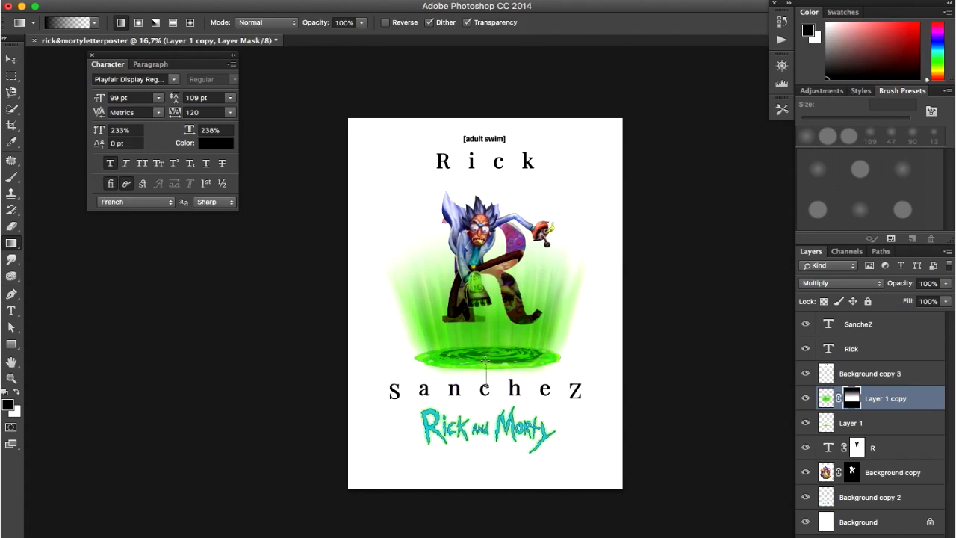
{"action": "left_click_drag", "start_coordinate": [486, 350], "coordinate": [484, 350]}
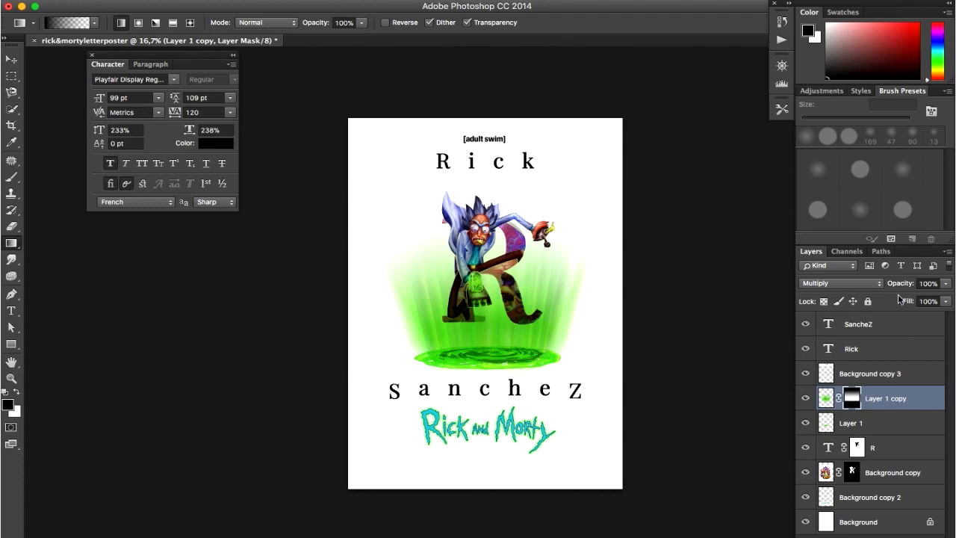
Lower the opacity of the light beam layer to 79%.
{"action": "left_click", "coordinate": [827, 398]}
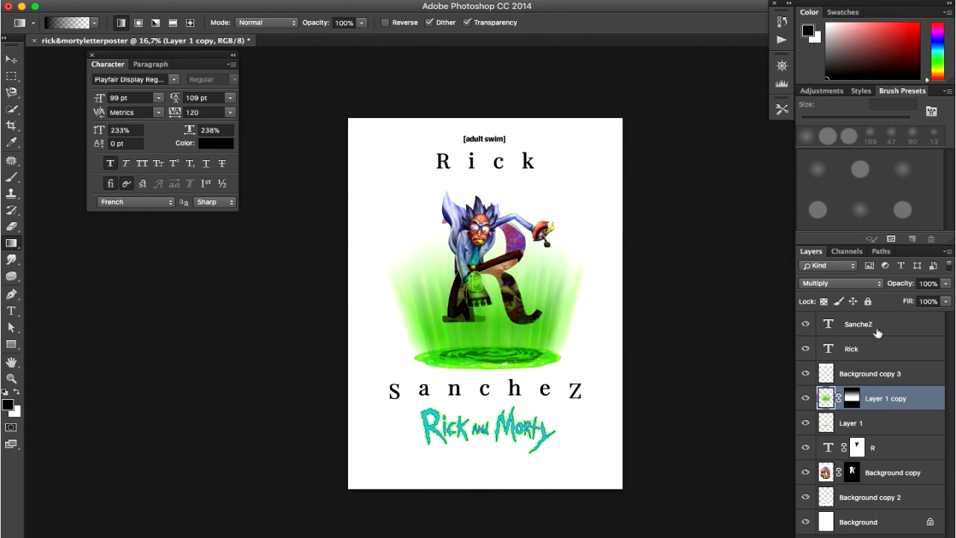
{"action": "mouse_move", "coordinate": [903, 288]}
{"action": "left_mouse_down"}
{"action": "mouse_move", "coordinate": [880, 286]}
{"action": "mouse_move", "coordinate": [889, 287]}
{"action": "left_mouse_up"}
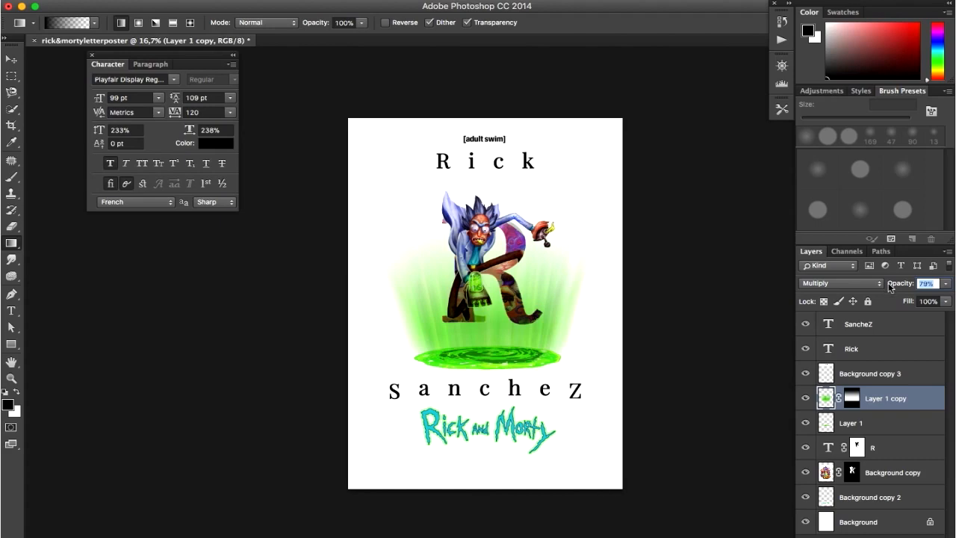